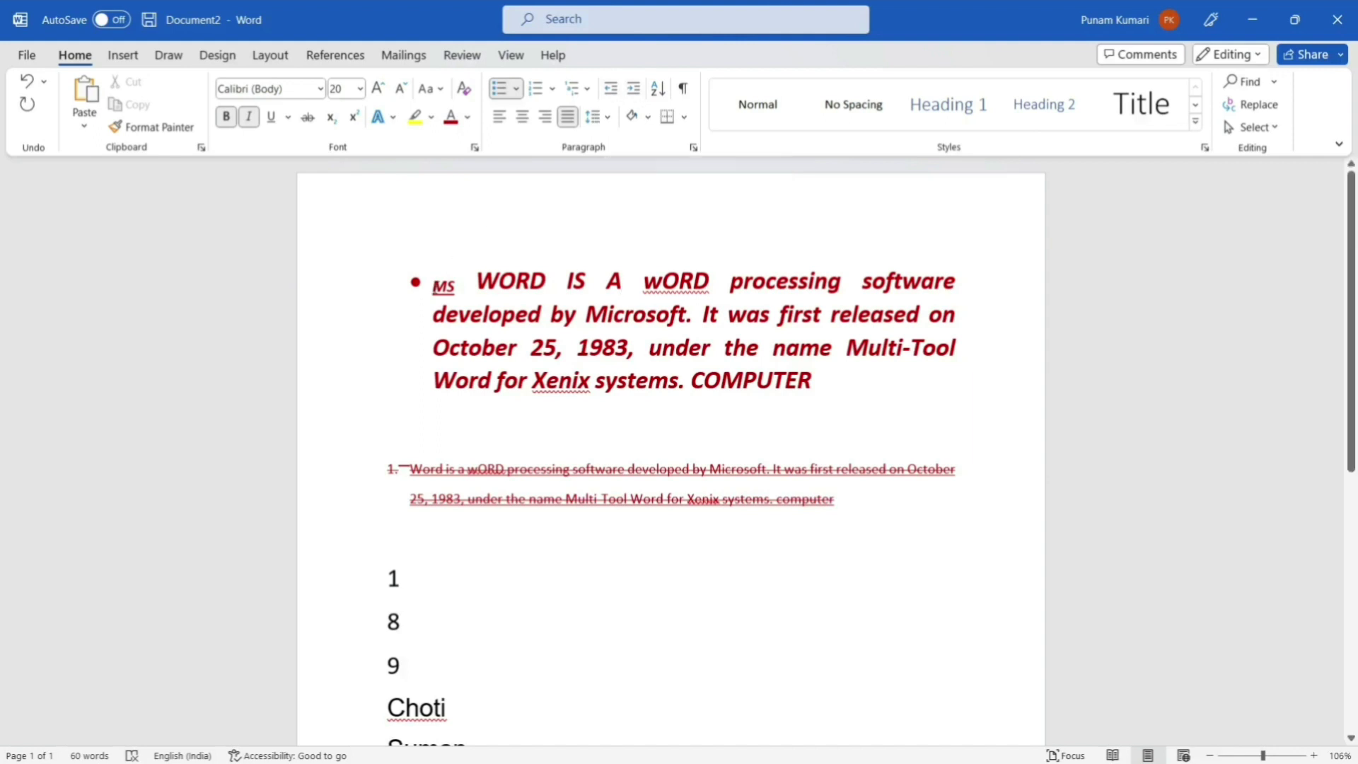
Reduce the indent of the red bulleted MS Word paragraph so it sits closer to the left margin
left_click_drag(463, 288, 824, 385)
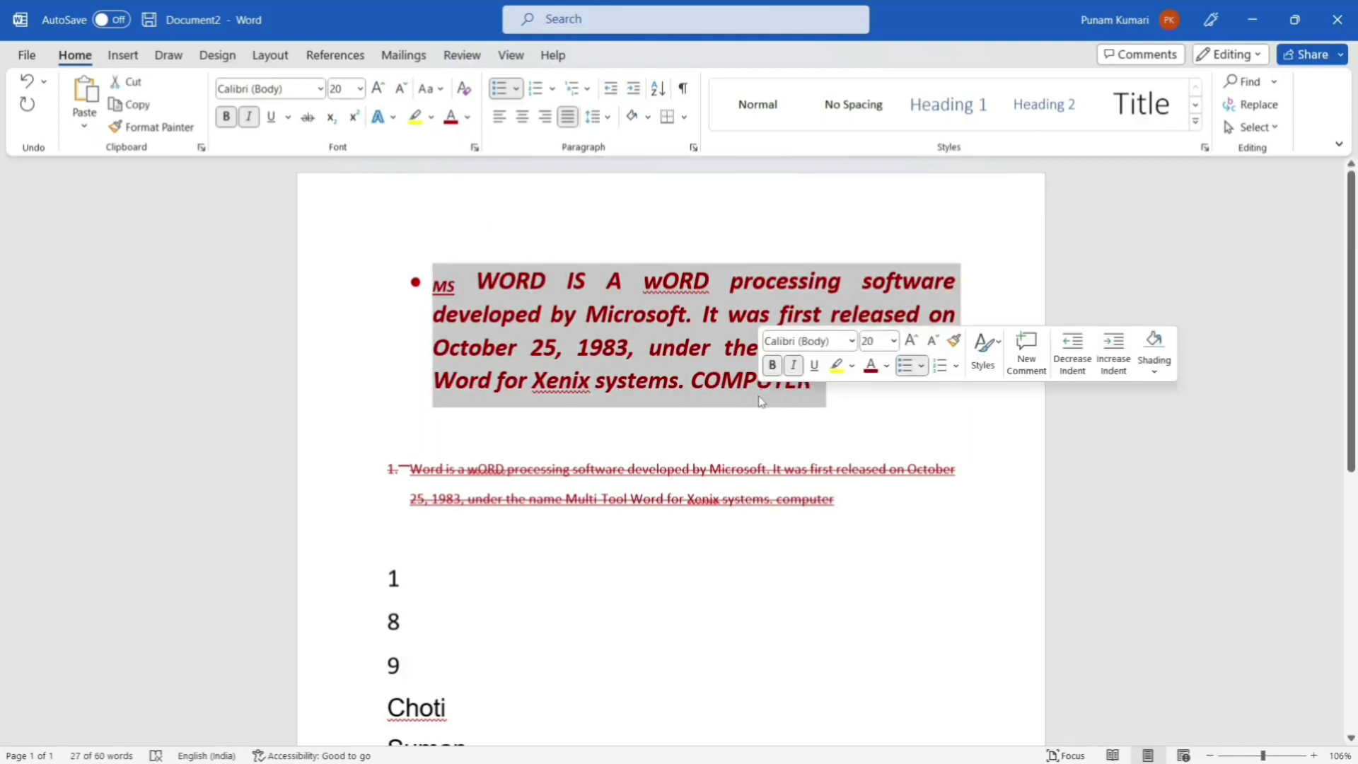
left_click(613, 92)
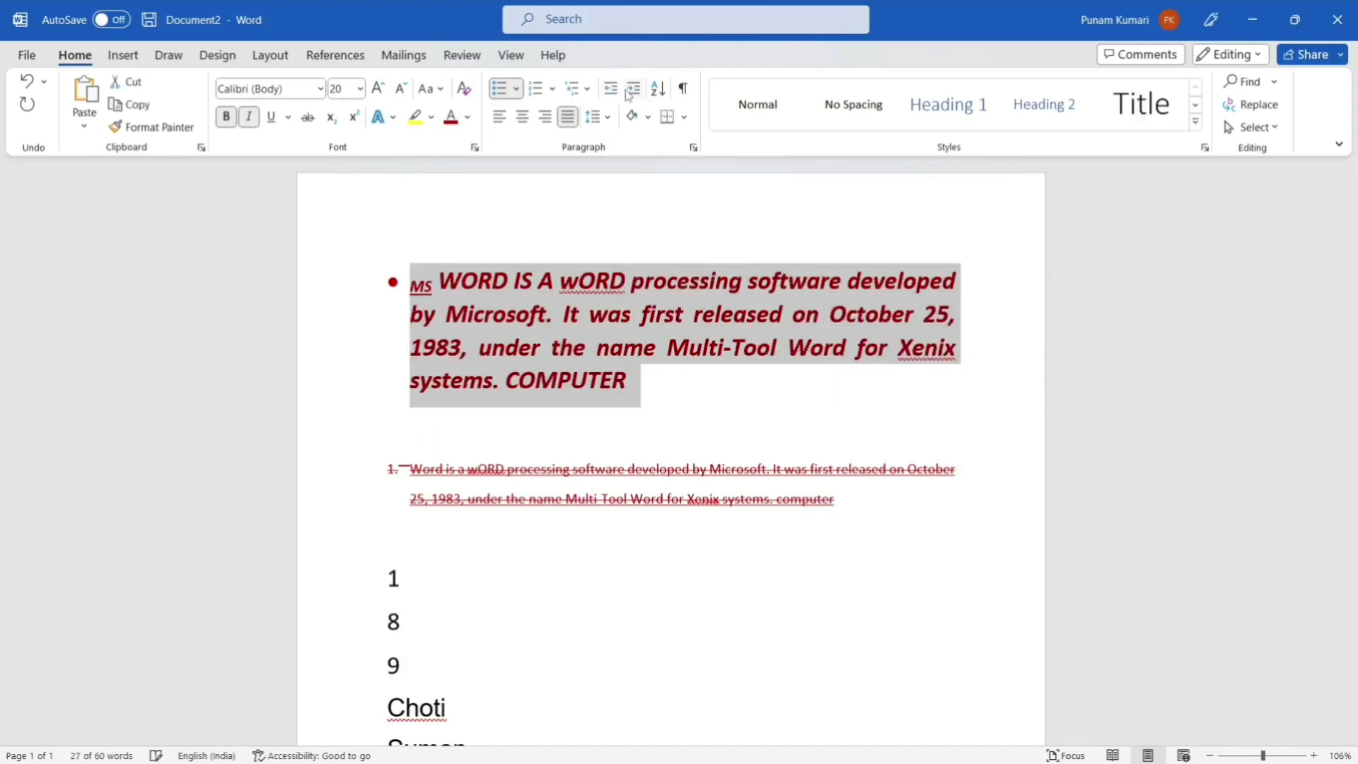
left_click(632, 90)
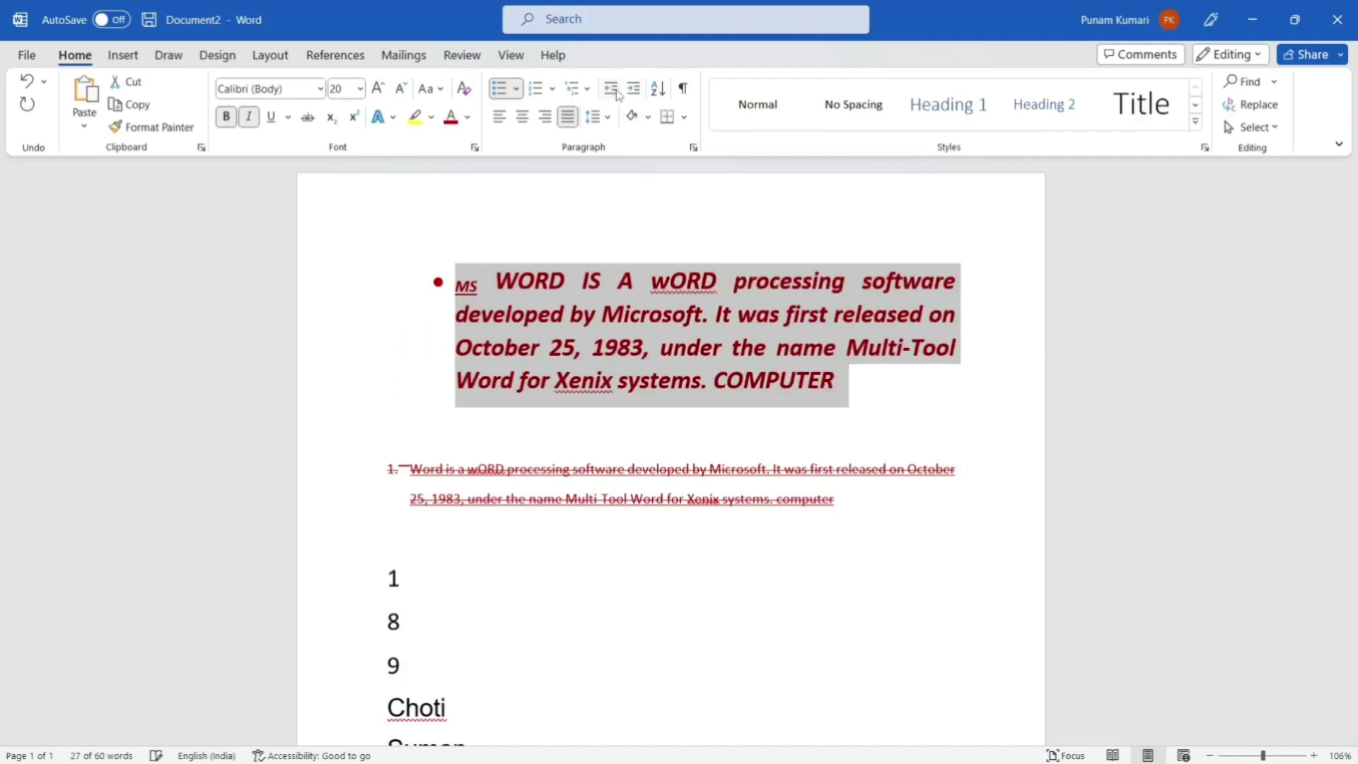
left_click(612, 92)
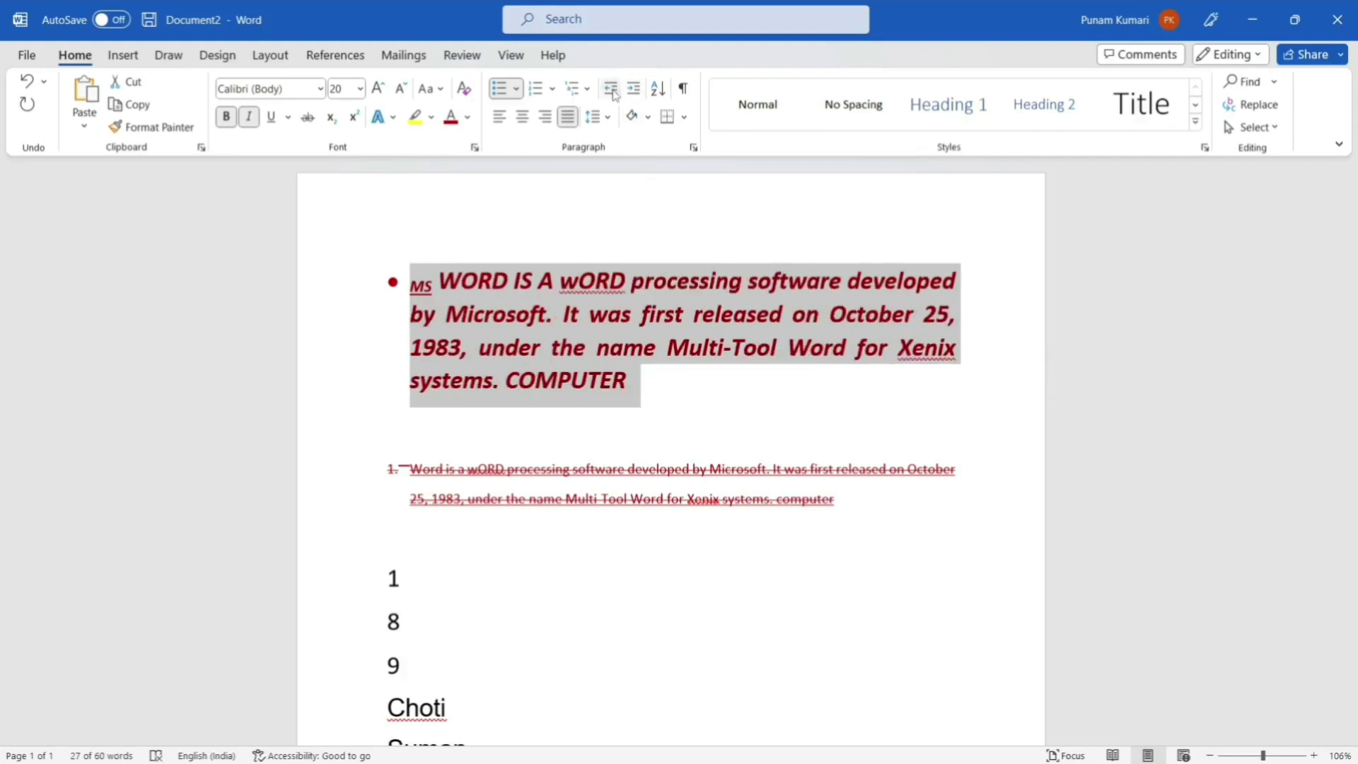
left_click(649, 118)
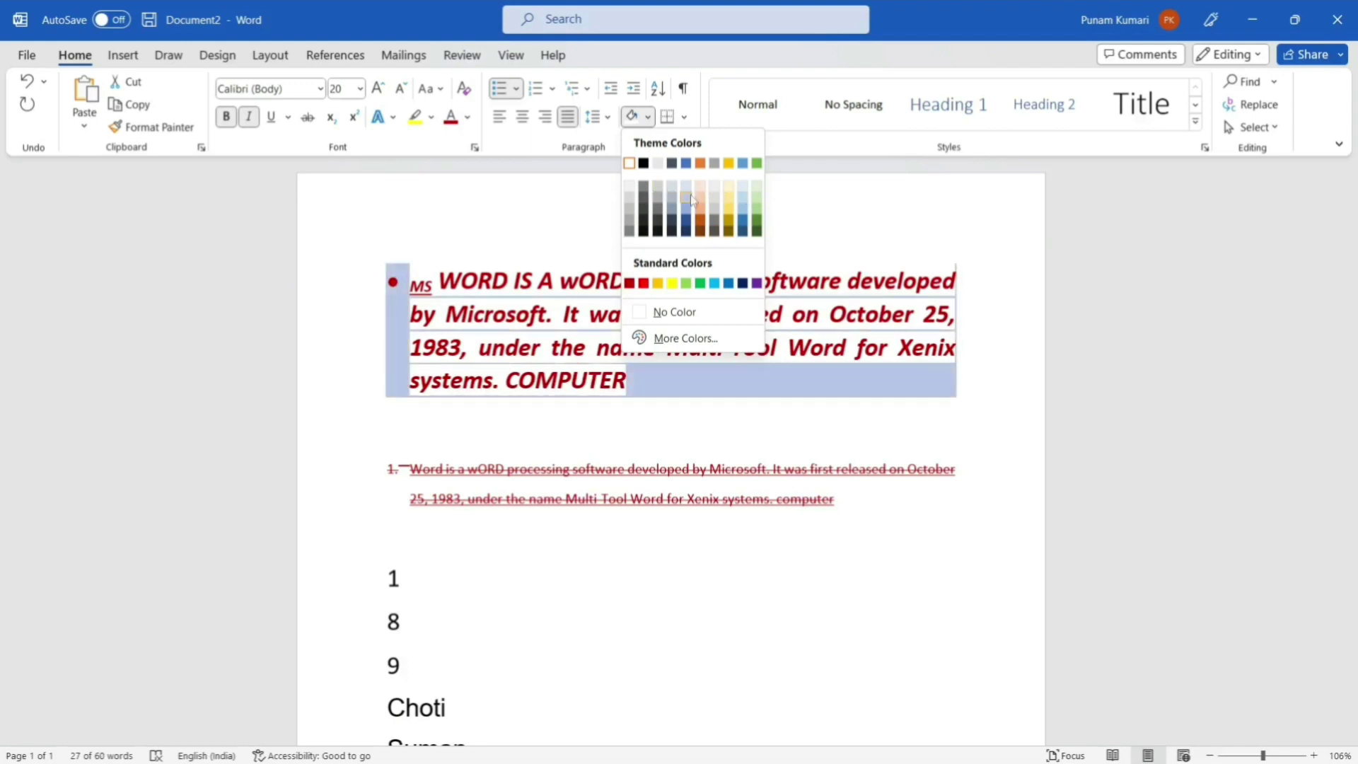
left_click(594, 206)
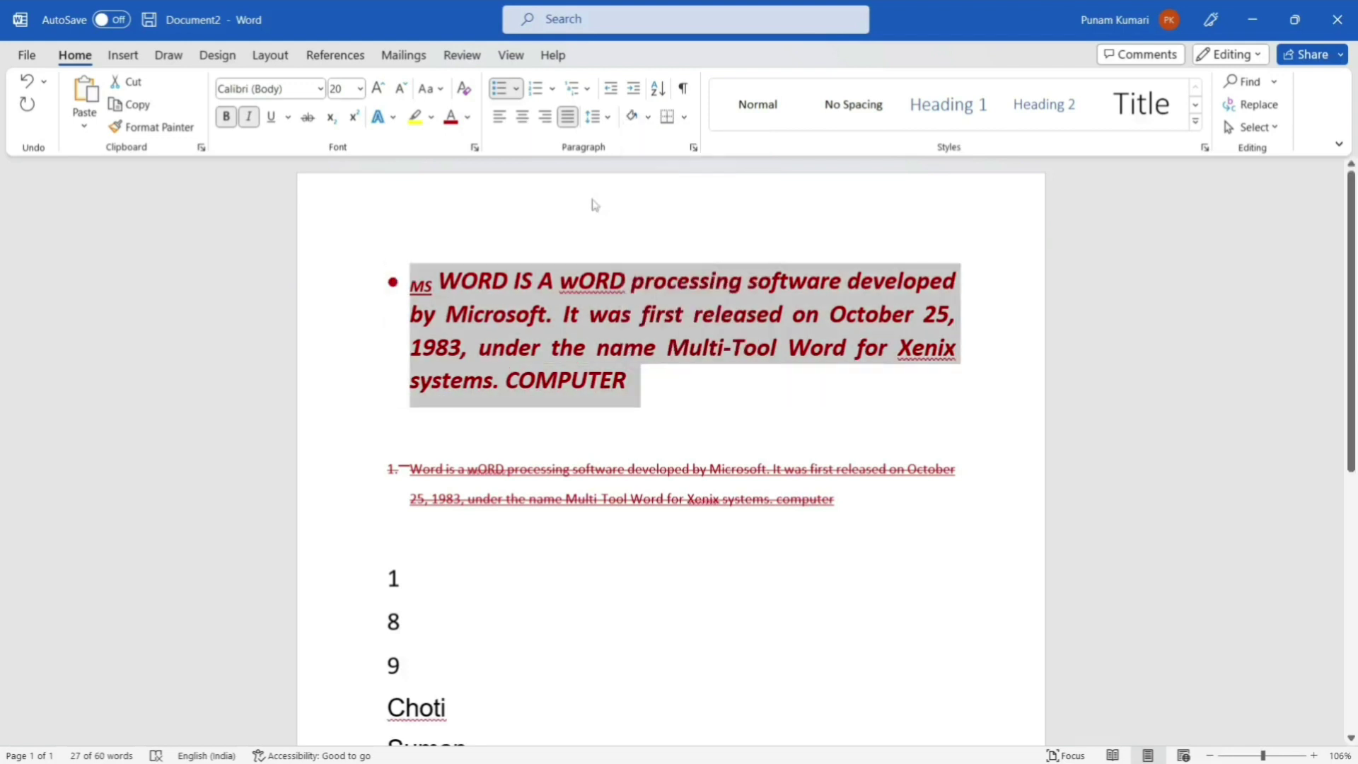
left_click(684, 118)
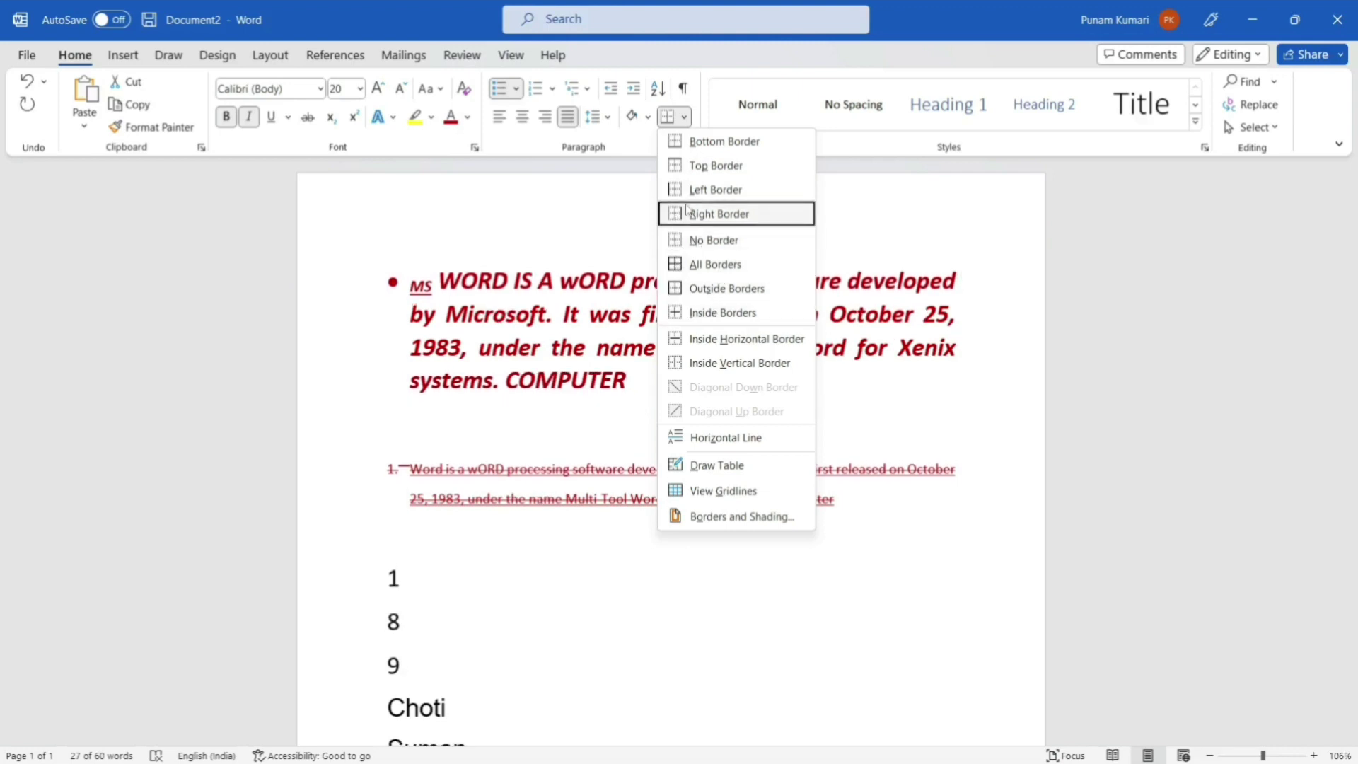
left_click(612, 240)
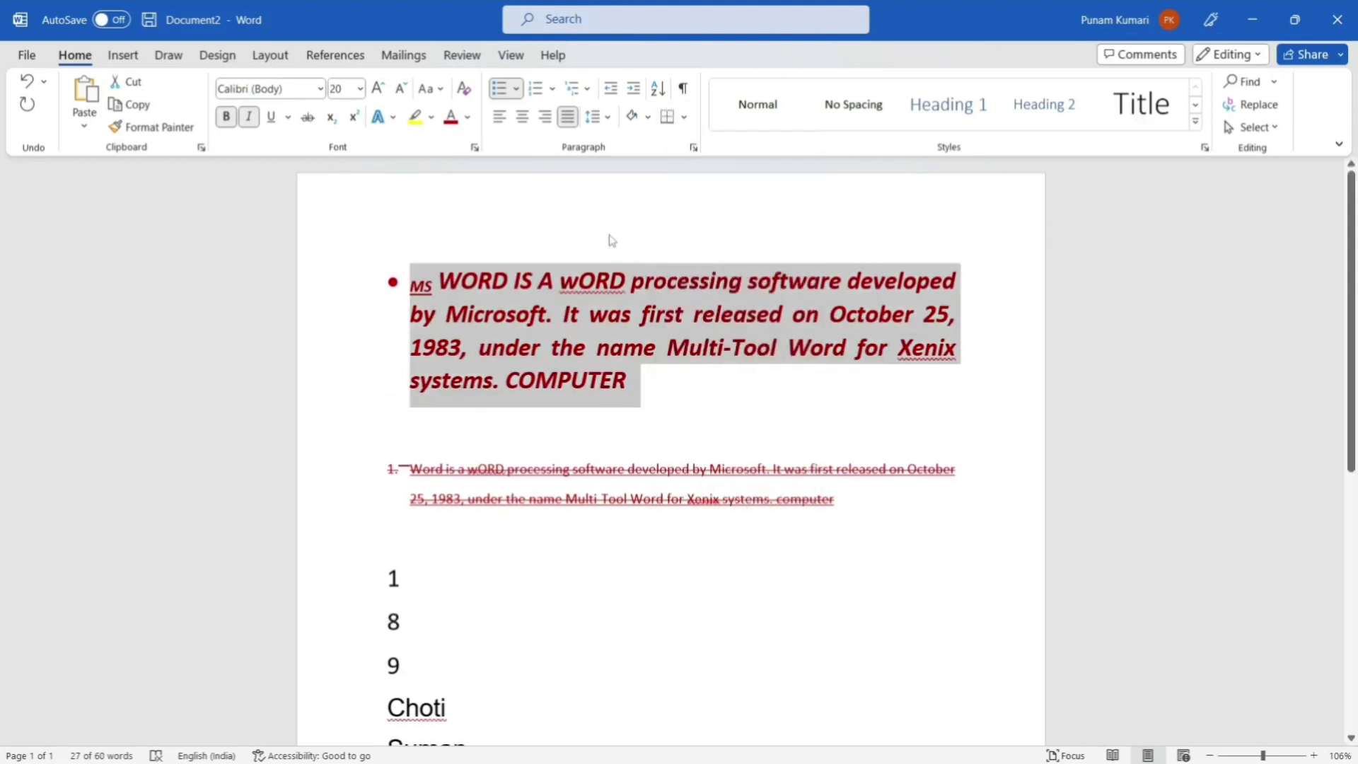
left_click(658, 90)
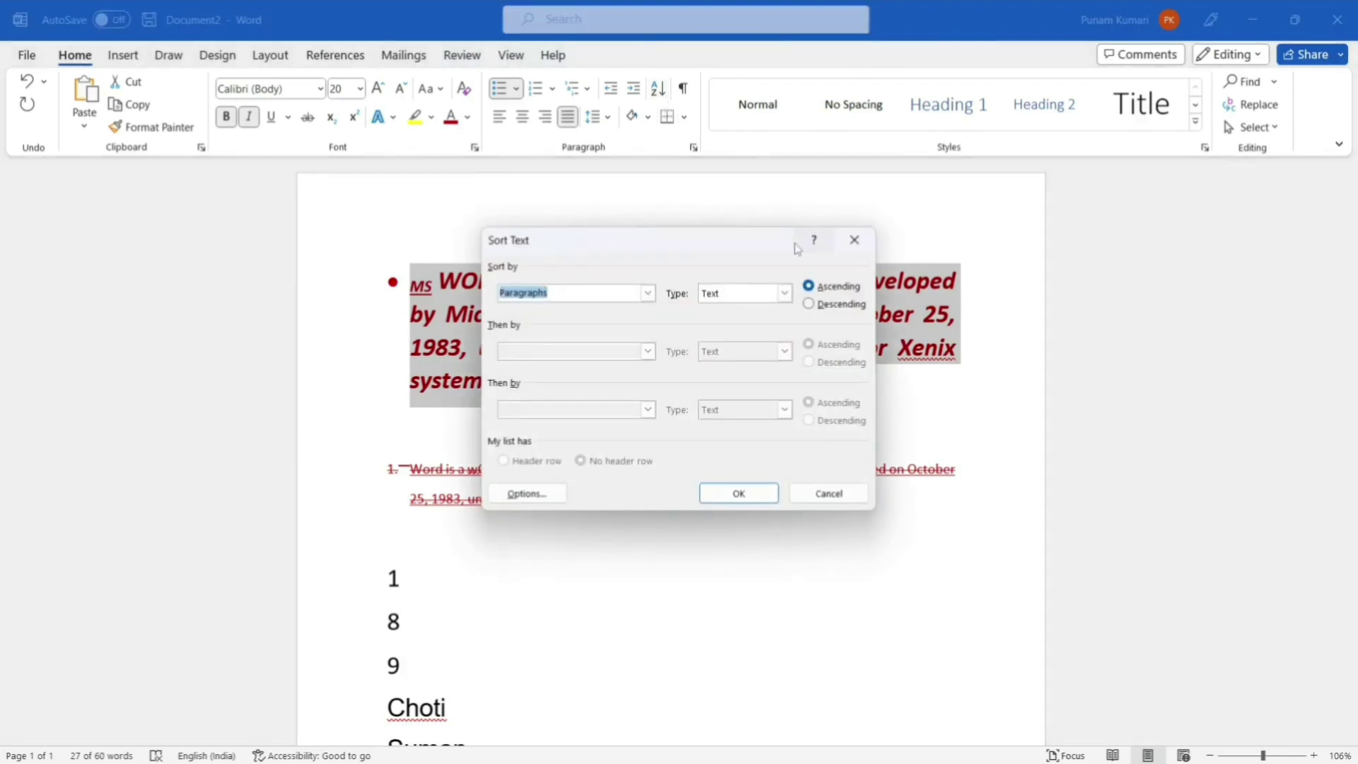
left_click(855, 240)
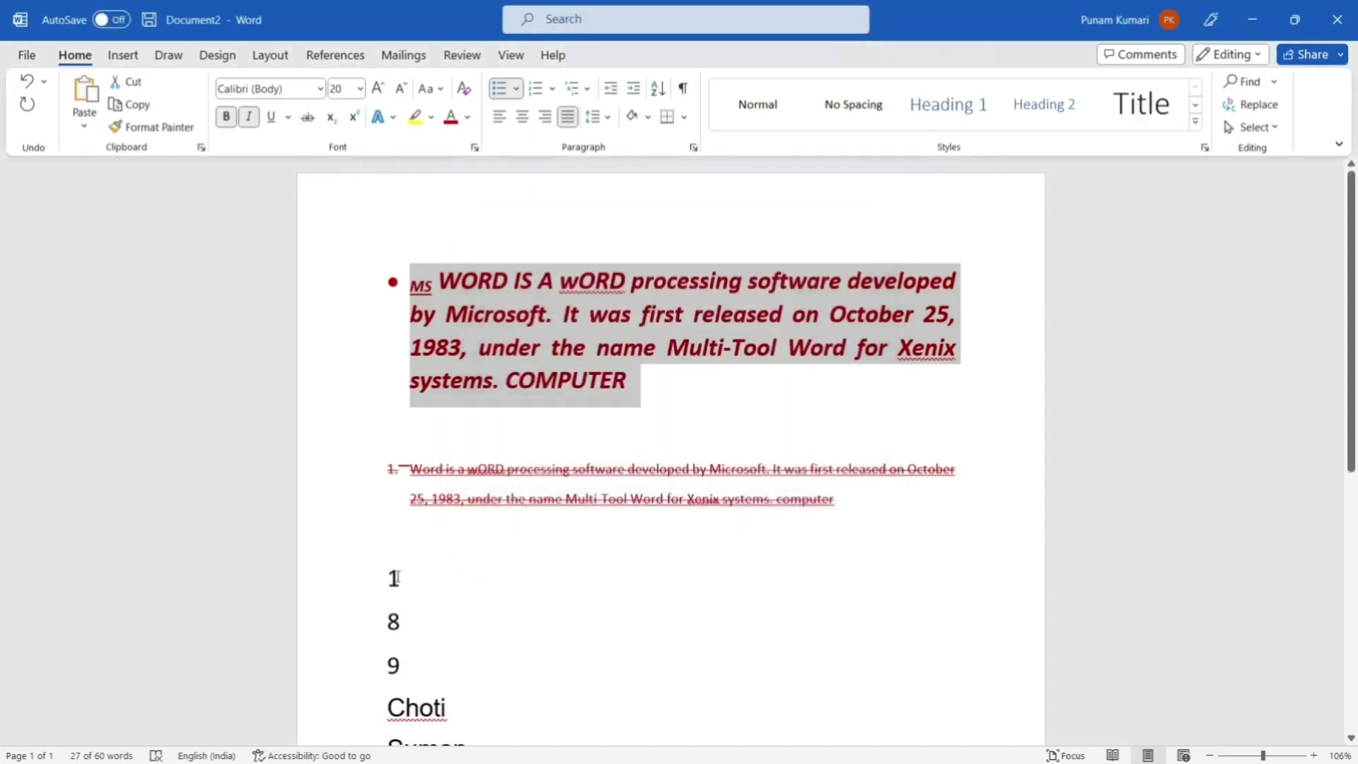
Rewrite the short number lines so they read 1, 4, 2, 1, 9
left_click_drag(393, 570, 406, 672)
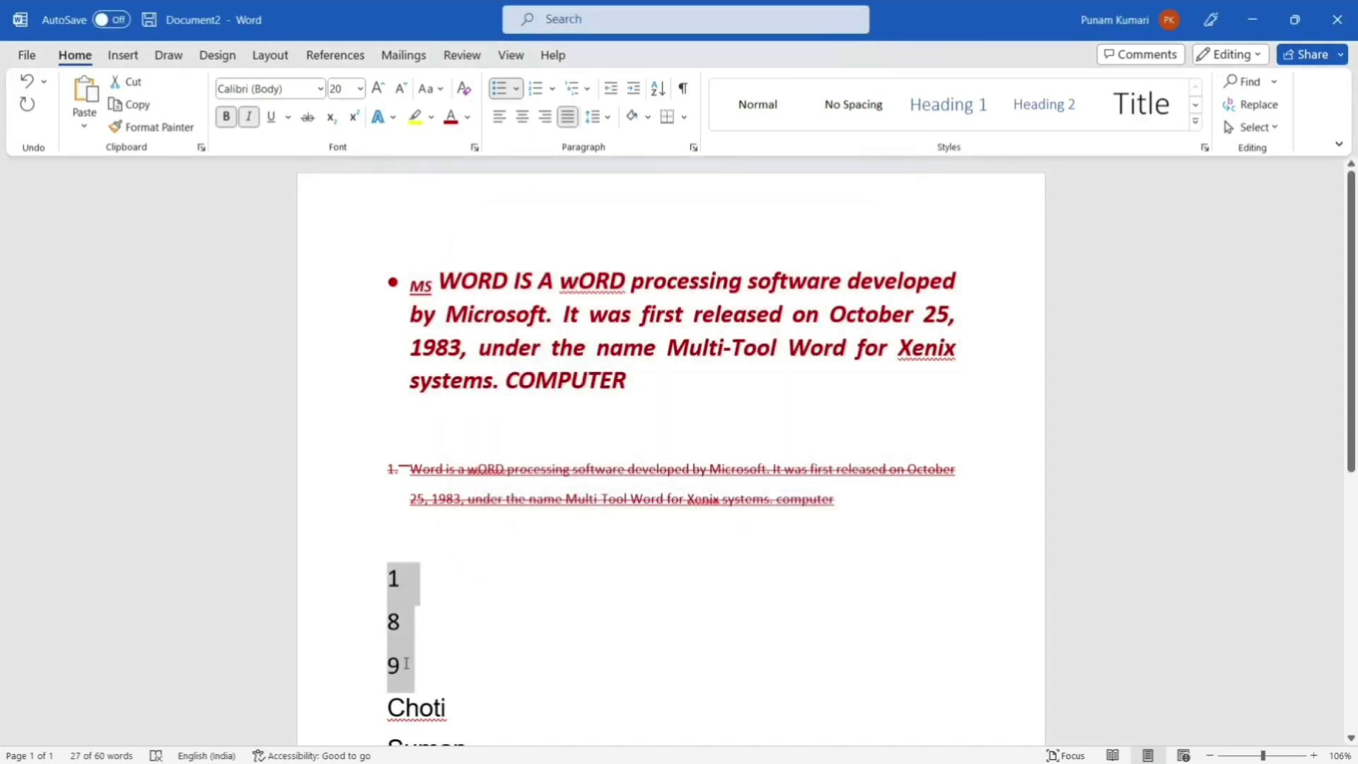
left_click(400, 622)
key("BackSpace")
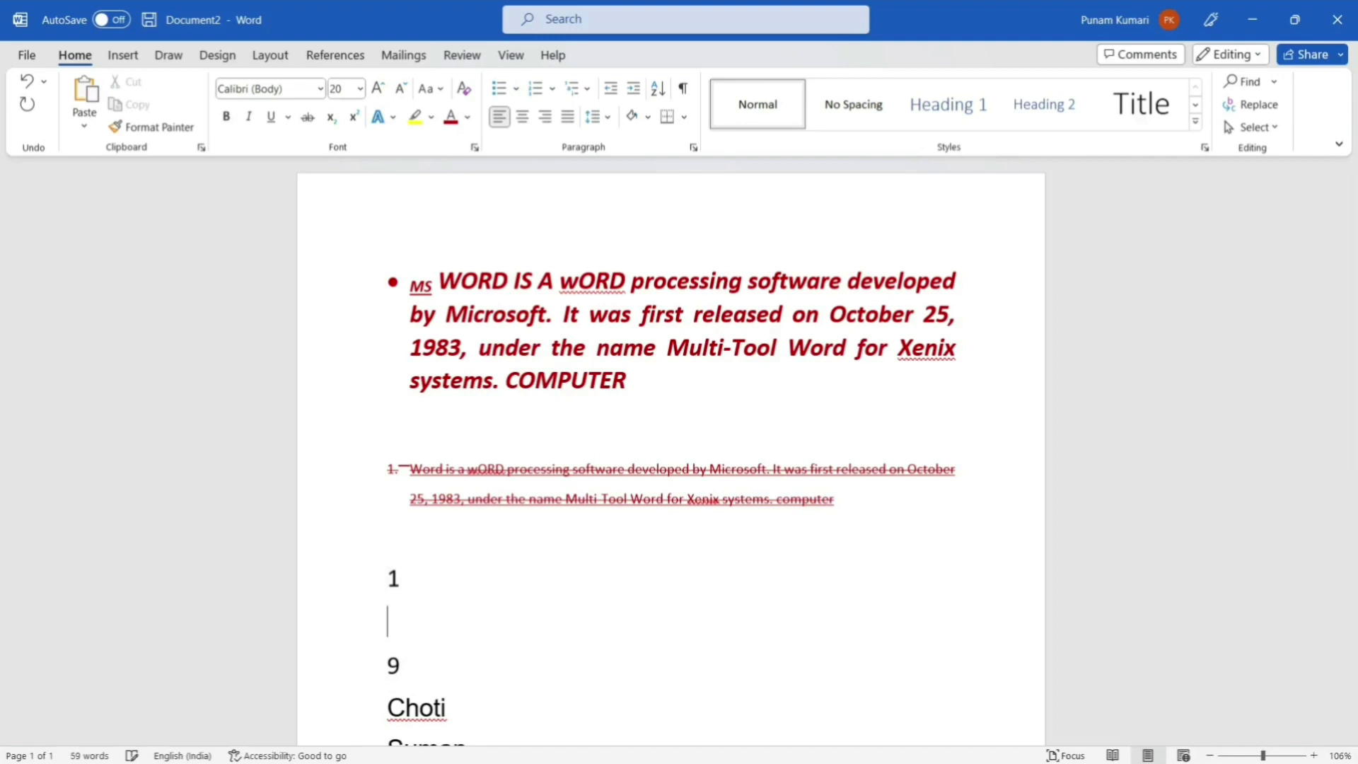
type("4")
key("Return")
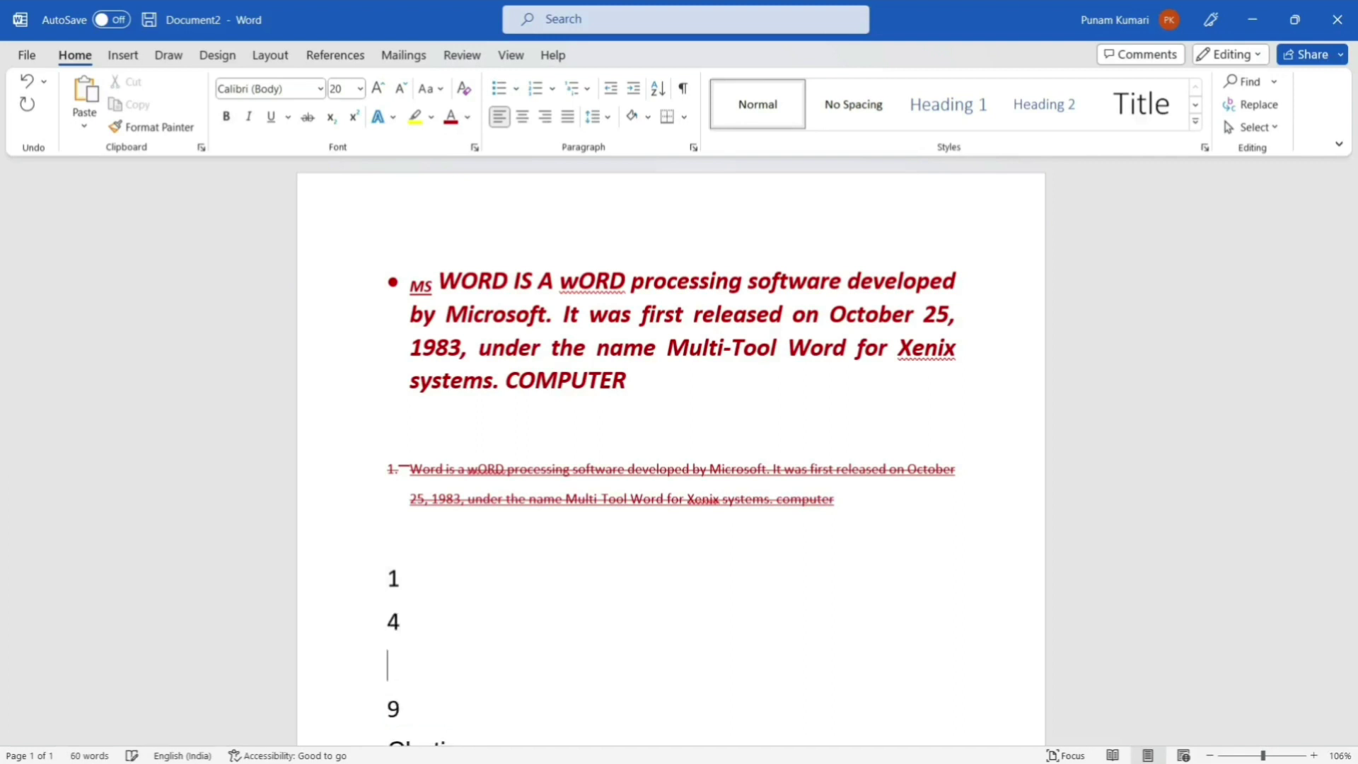
type("8")
key("BackSpace")
type("2")
key("Return")
type("1")
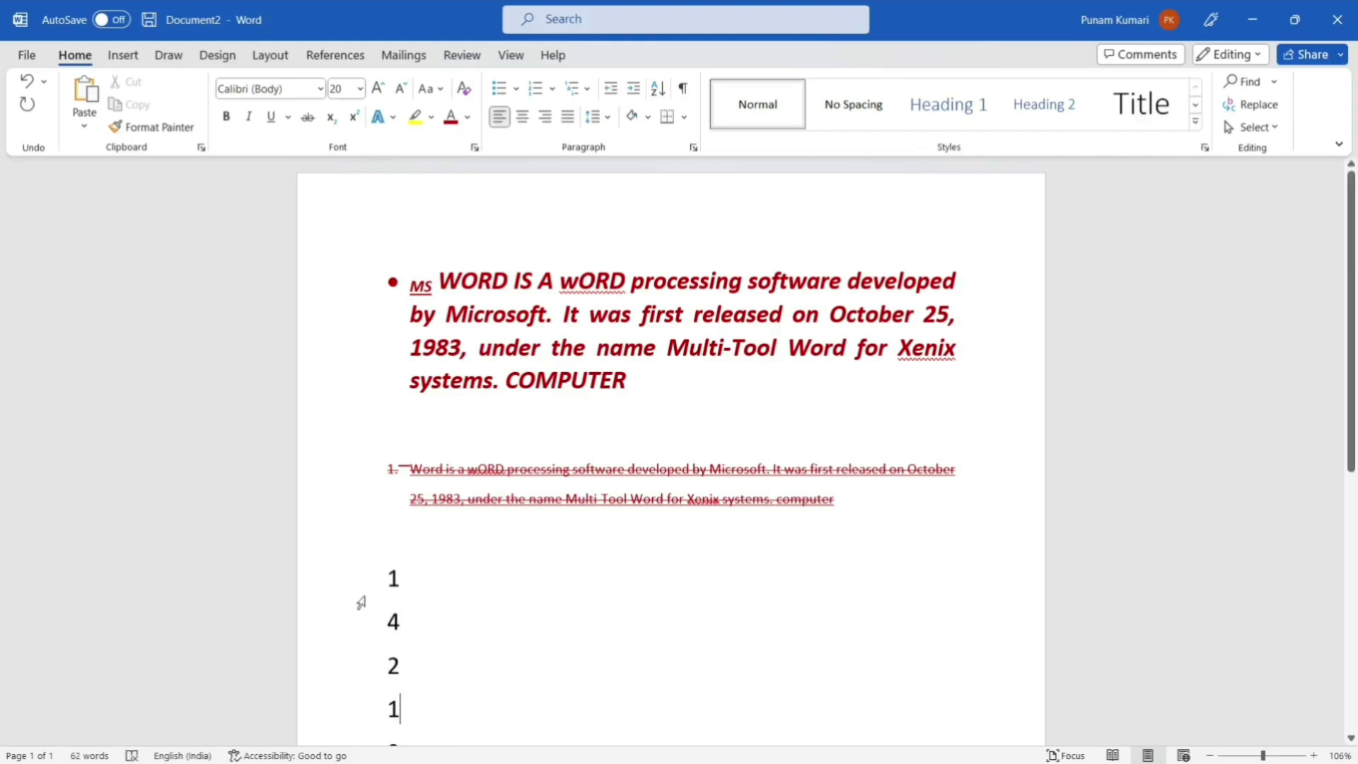
Sort the five number lines numerically ascending so they read 1, 1, 2, 4, 9
left_click_drag(383, 577, 425, 713)
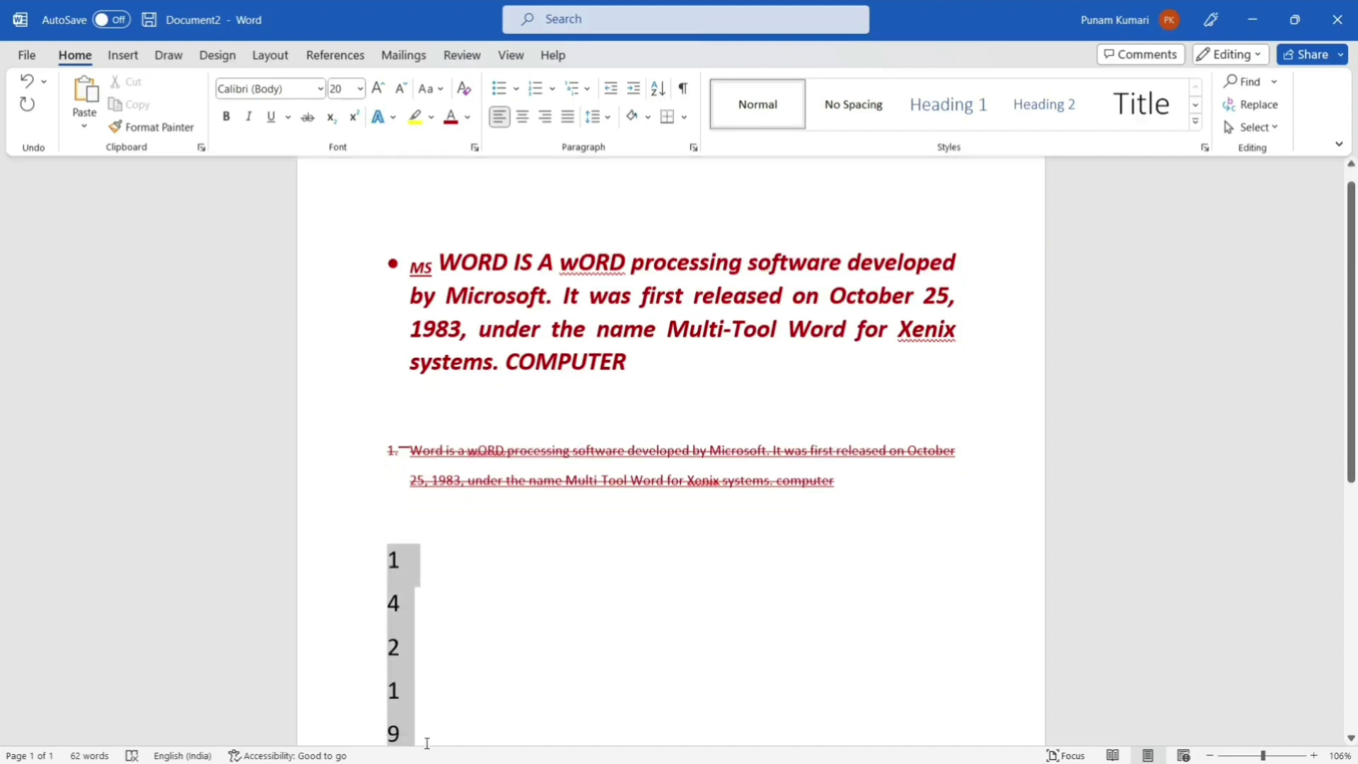
scroll(424, 736, "down", 3)
left_click_drag(411, 588, 413, 628)
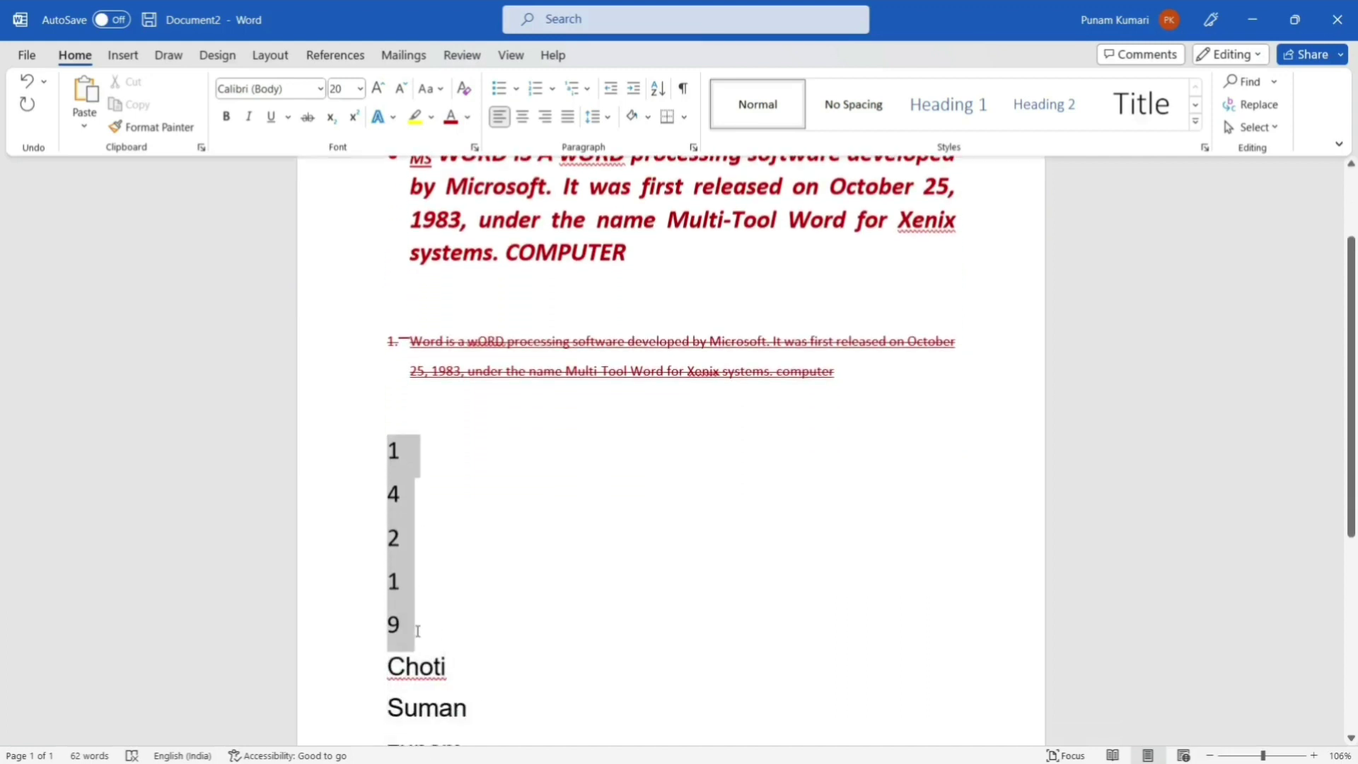
left_click(657, 88)
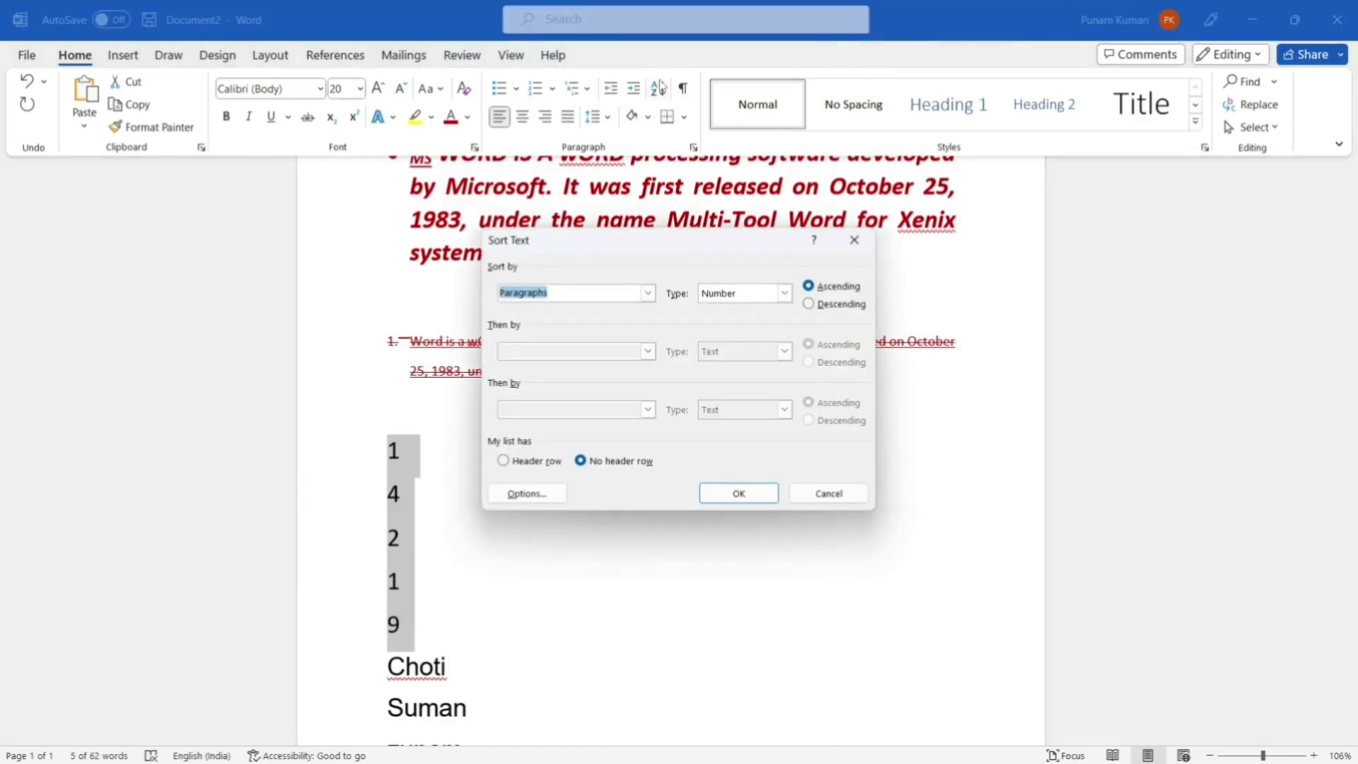
left_click(748, 499)
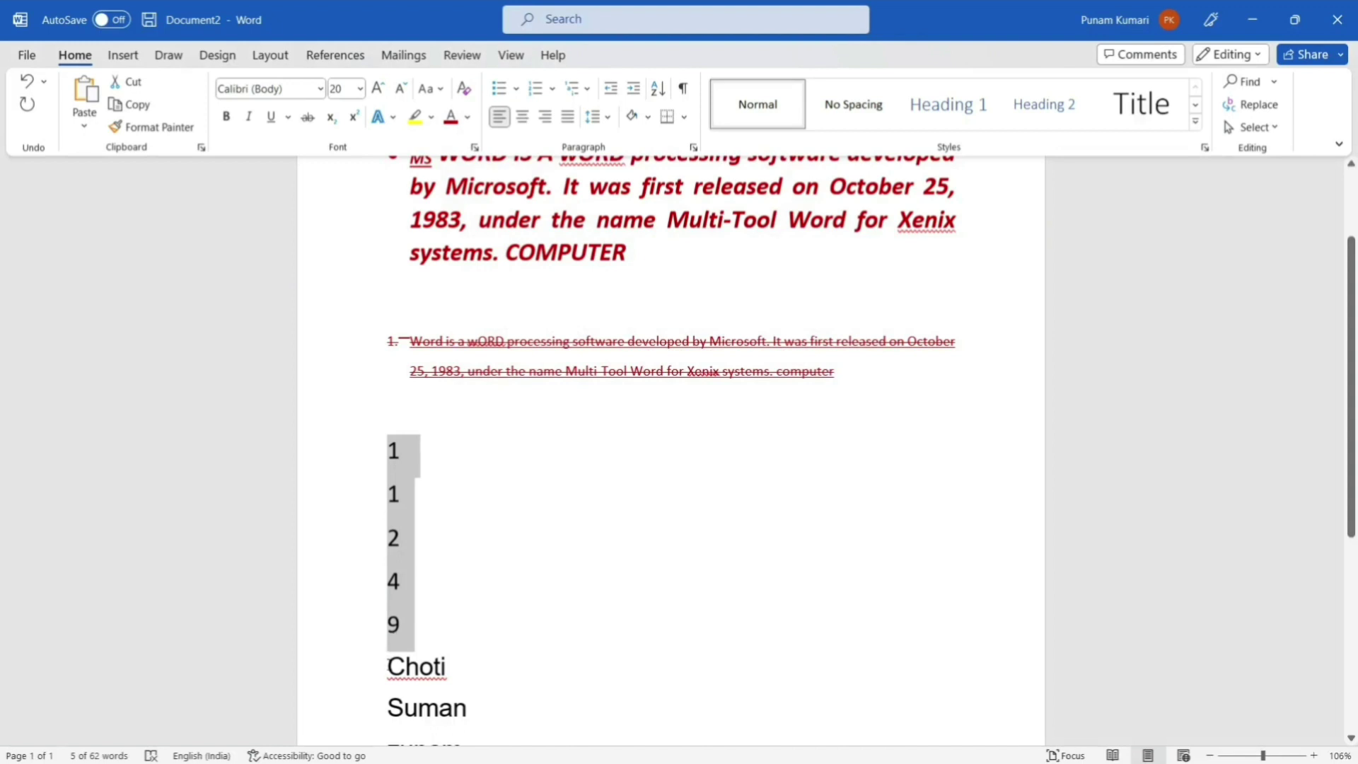
left_click_drag(387, 669, 490, 661)
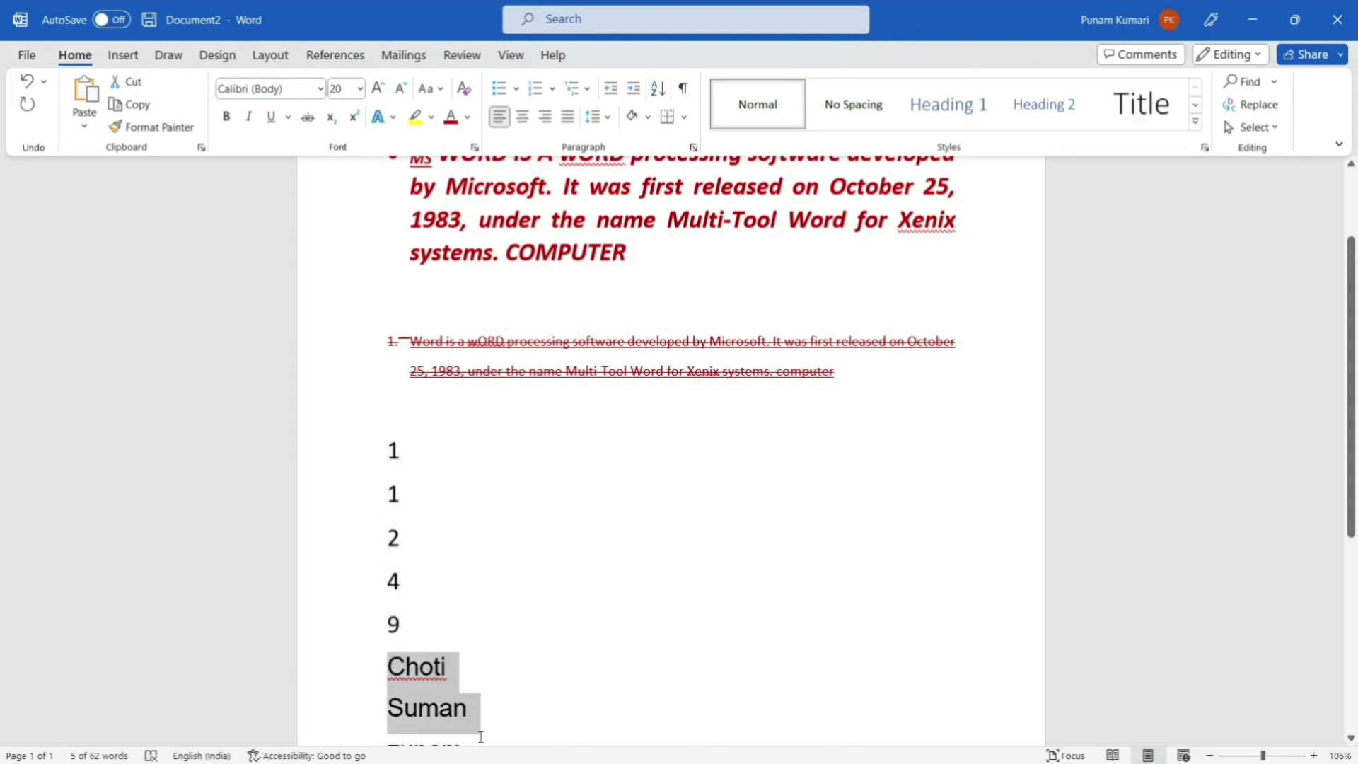
Sort the names Choti, Suman and zunam alphabetically in ascending order
left_click(657, 88)
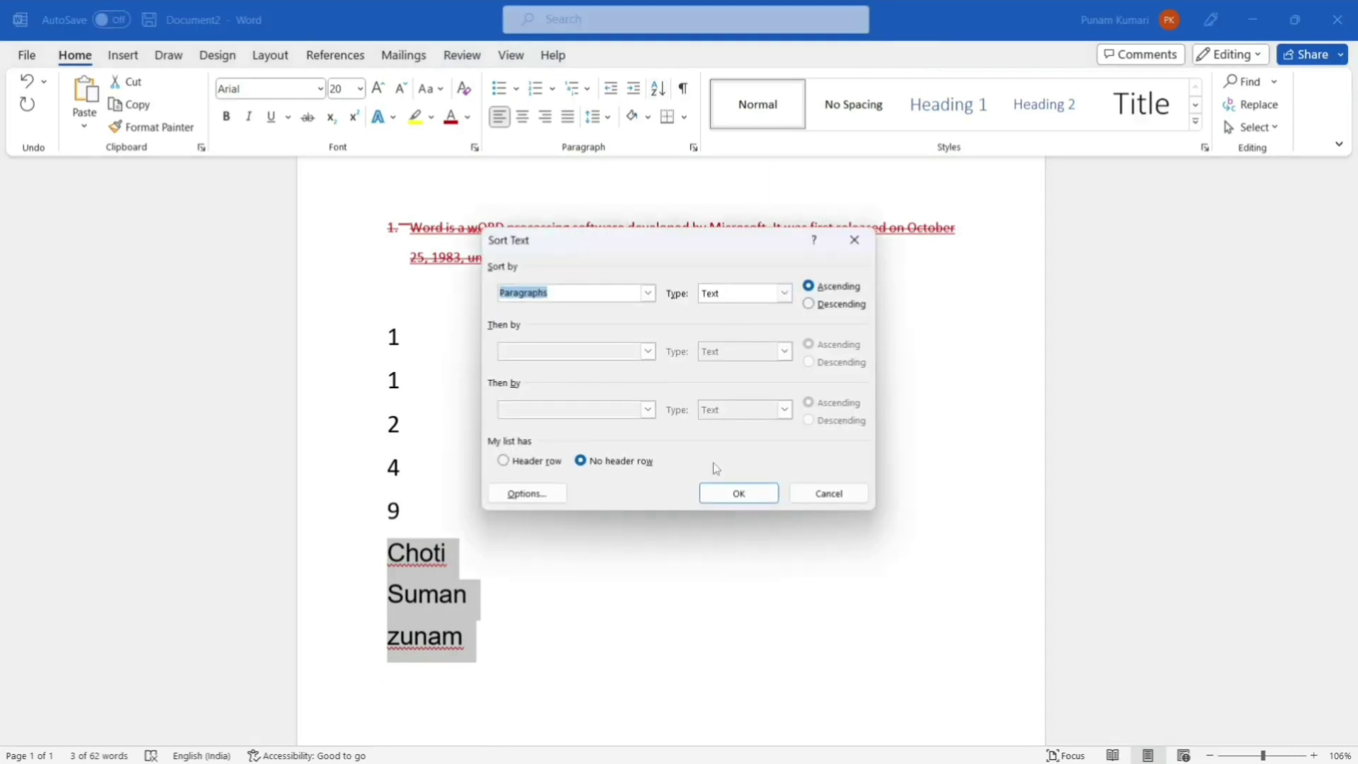
left_click(730, 490)
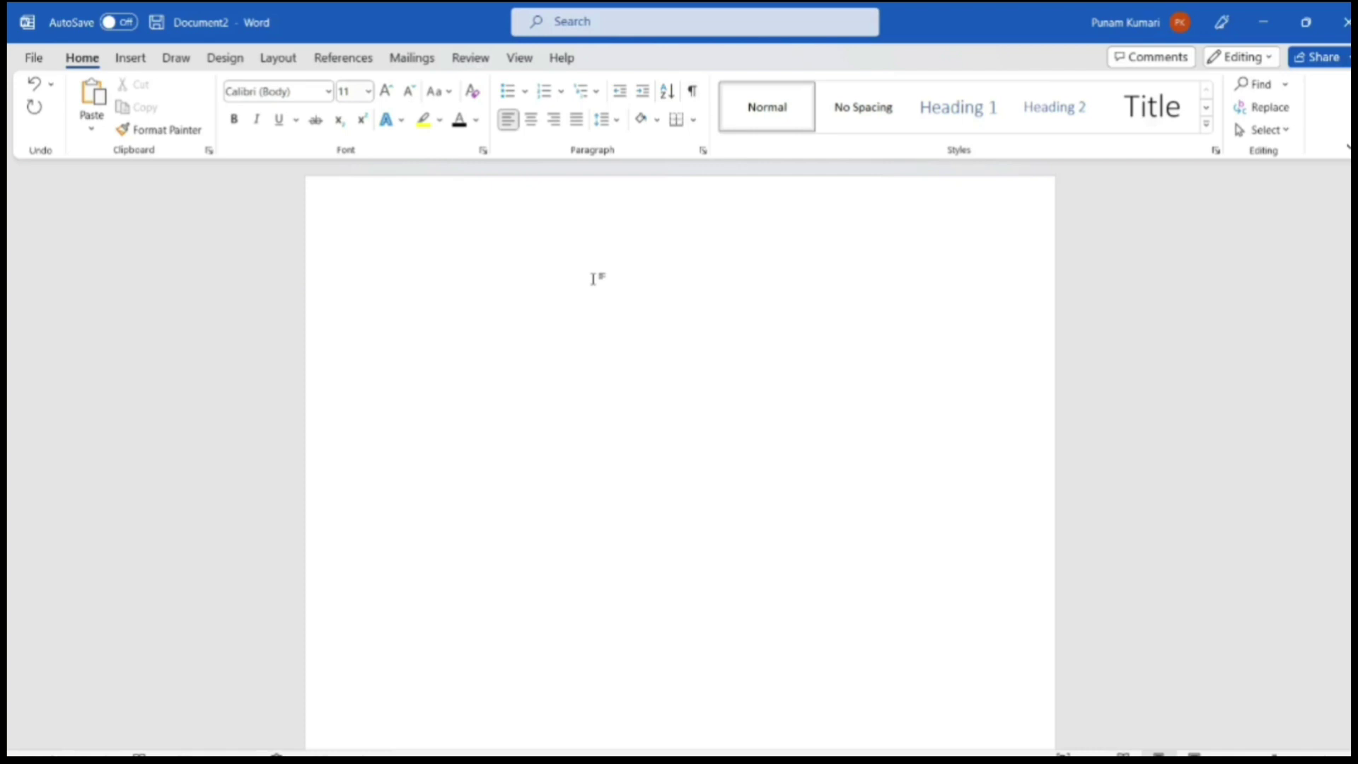
Type 'INSIGHT CS IT MS WORD' on the blank page with formatting marks shown
type("INS")
type("IGHT")
type(" CS IT  ")
type("MS")
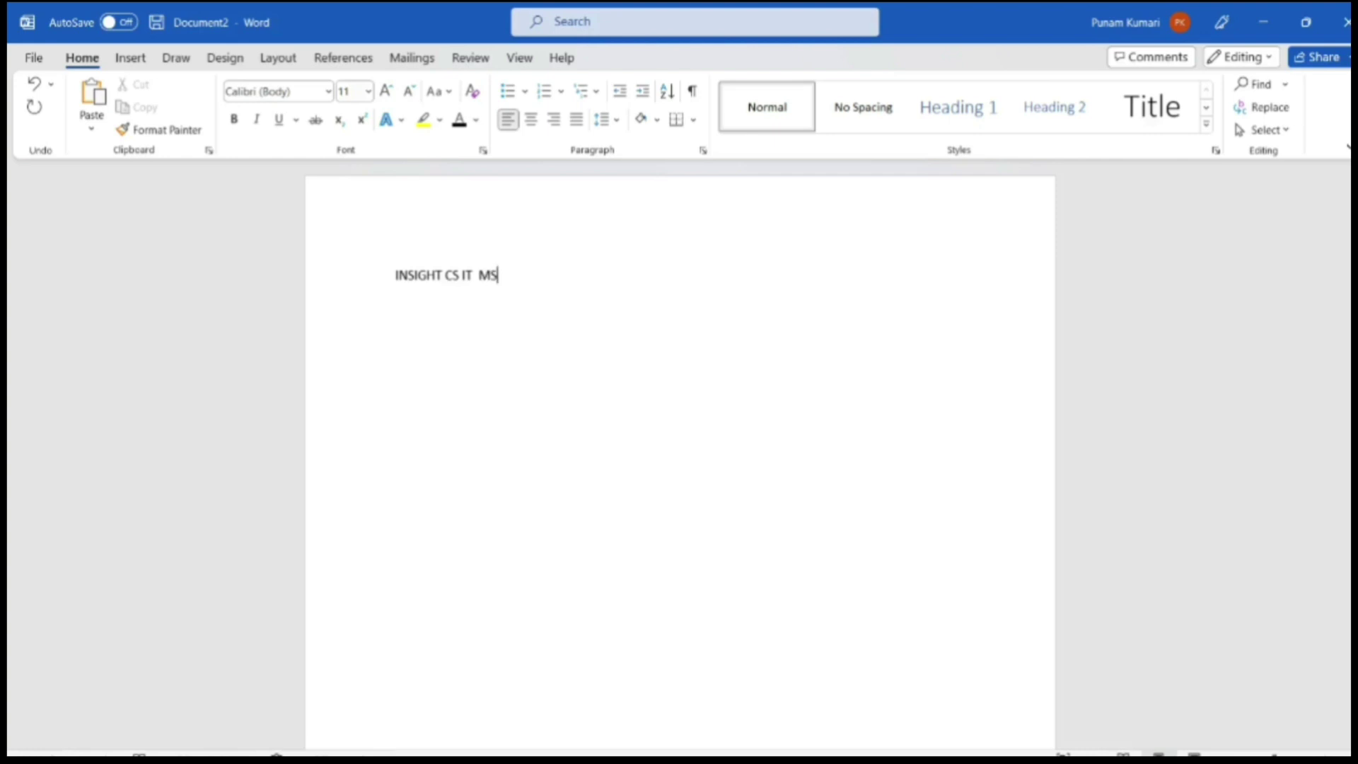
type(" WORD")
left_click(690, 99)
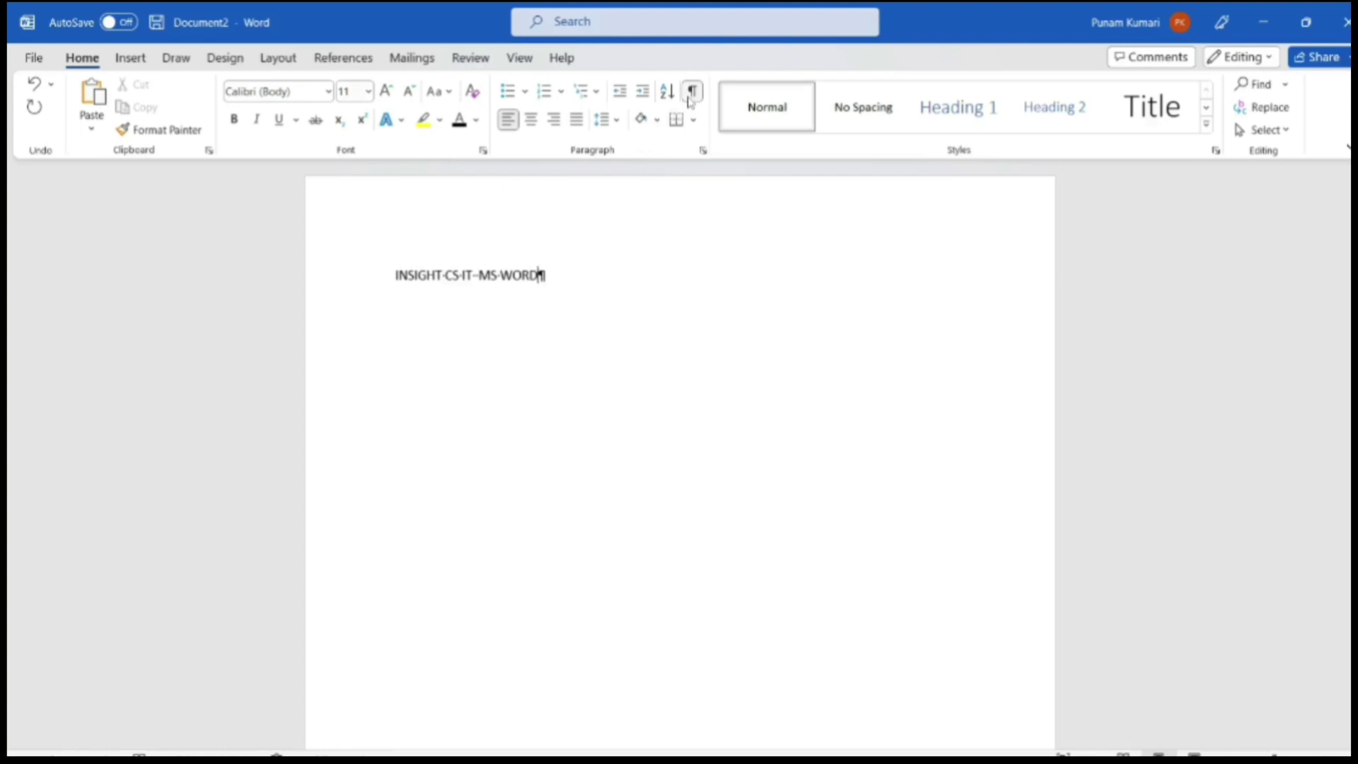
left_click(690, 99)
left_click(692, 96)
Set the INSIGHT CS IT MS WORD line to font size 30
left_click_drag(545, 276, 395, 276)
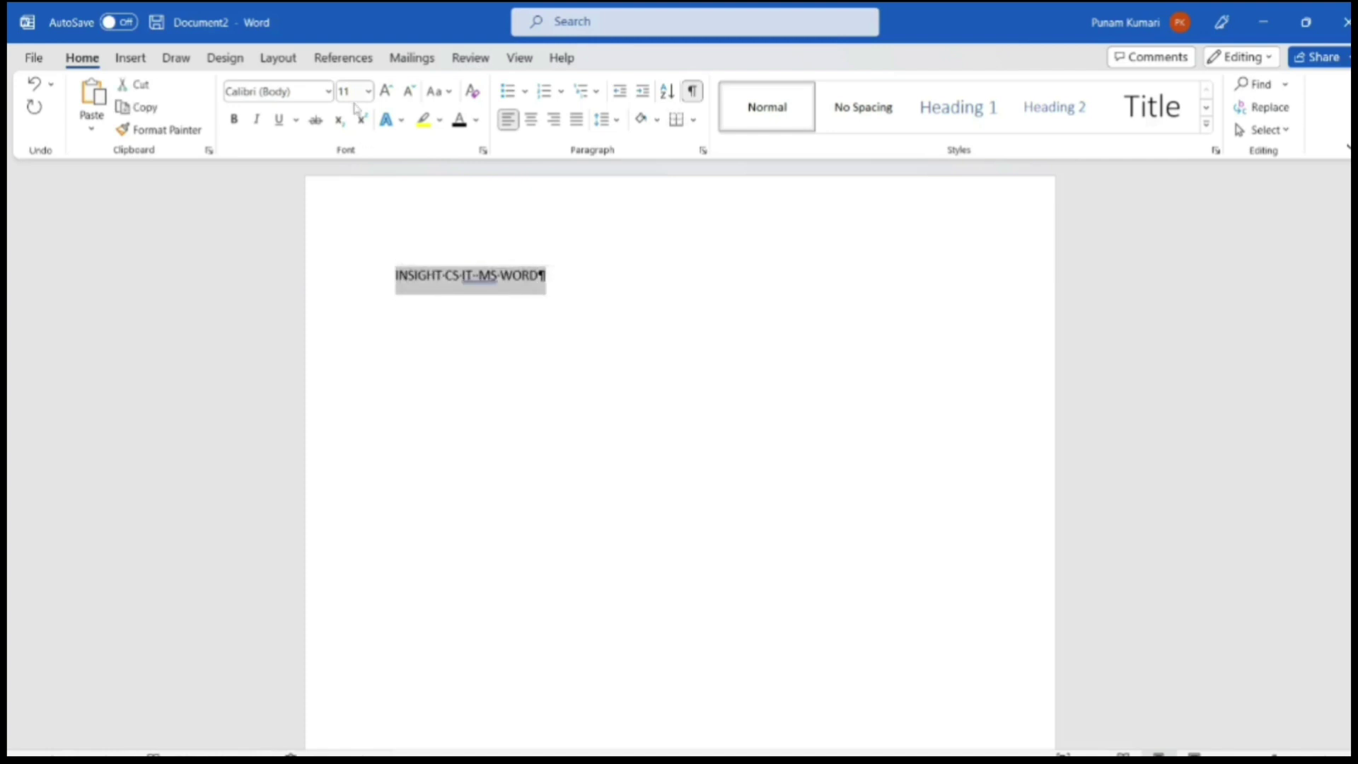
left_click(348, 90)
type("30")
key("Return")
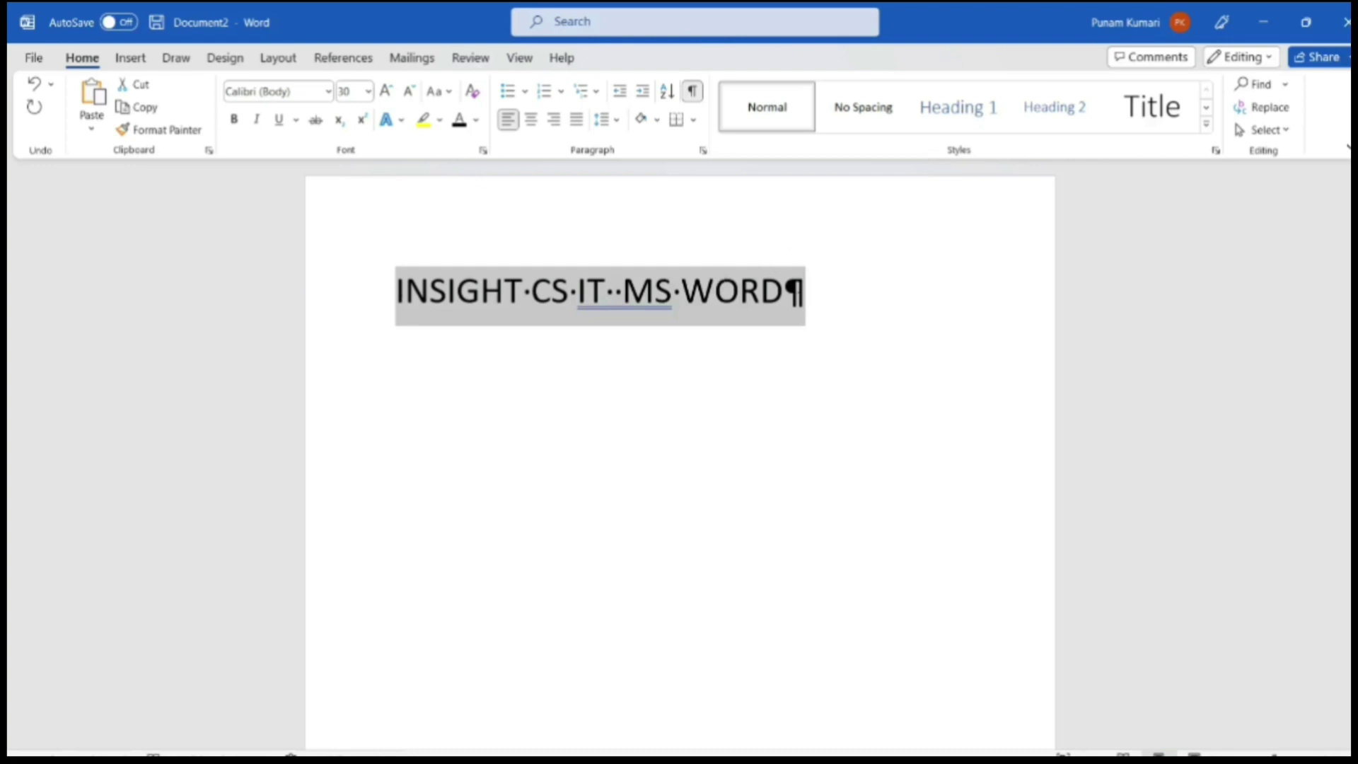
Add an empty paragraph below the title and hide the formatting marks
left_click(802, 295)
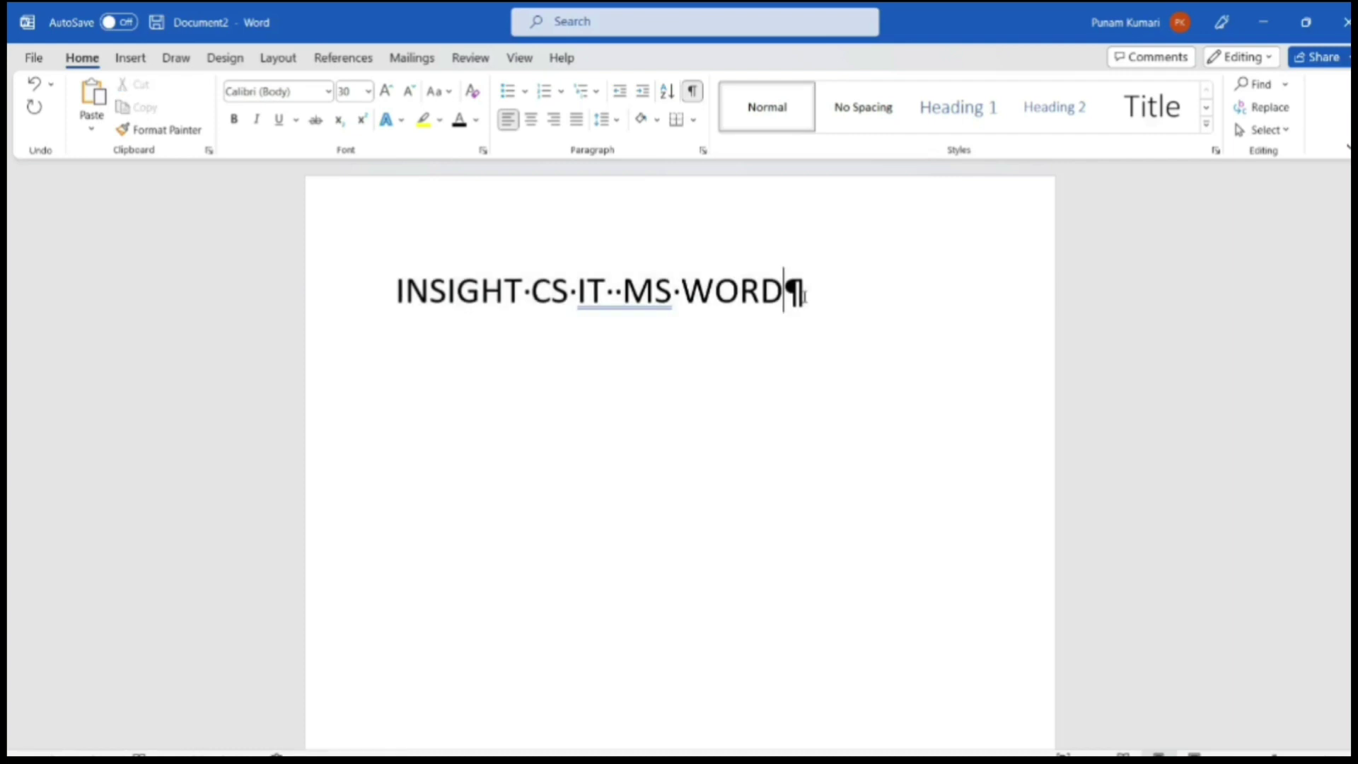
key("Return")
key("BackSpace")
key("Return")
left_click(693, 92)
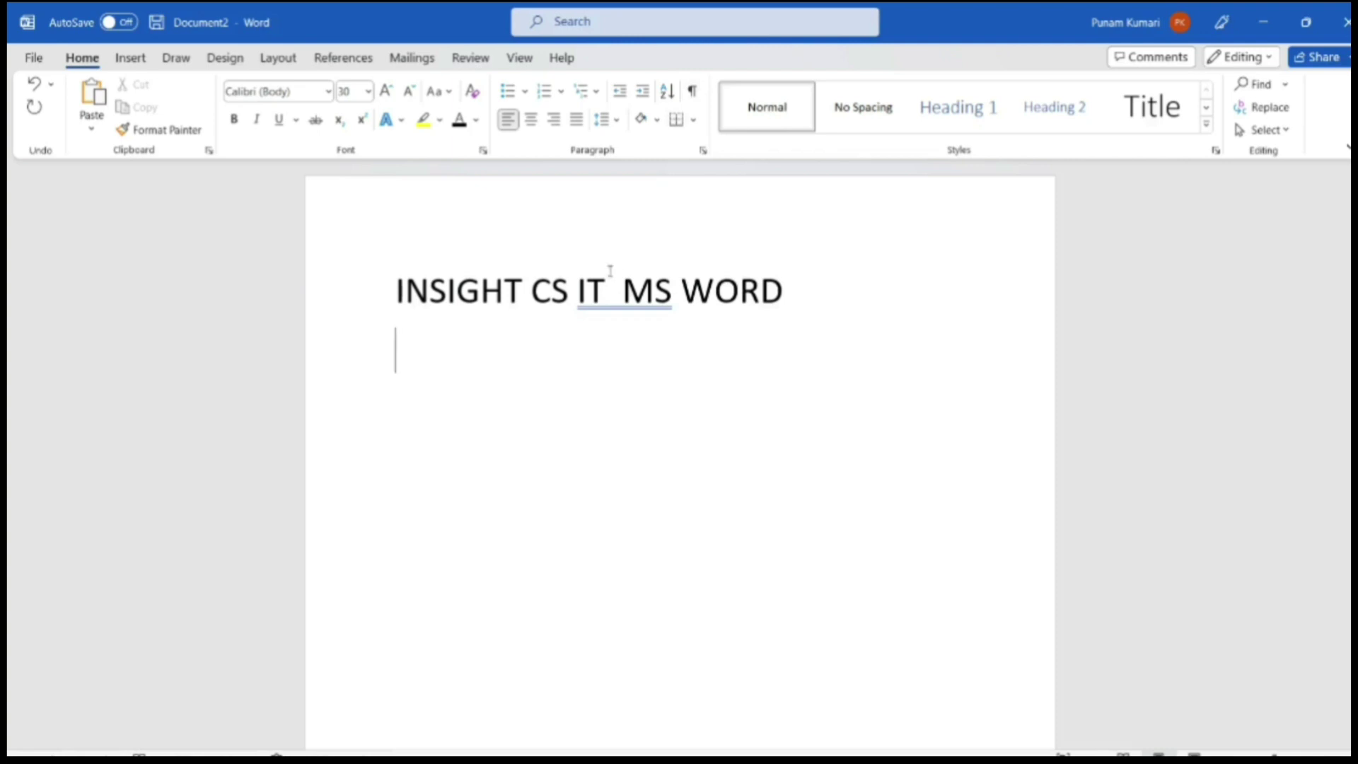
left_click_drag(786, 293, 438, 289)
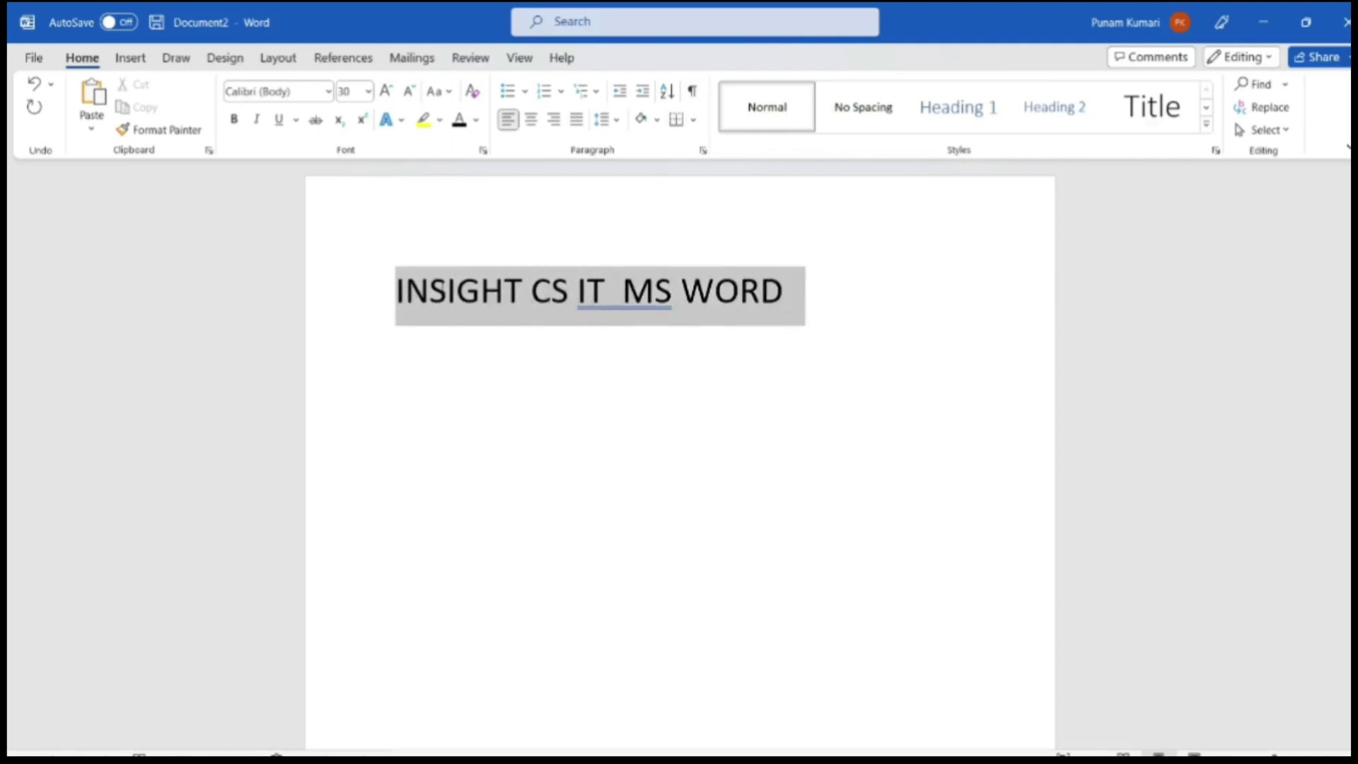
Copy the title line and paste it onto the line below
key("ctrl+c")
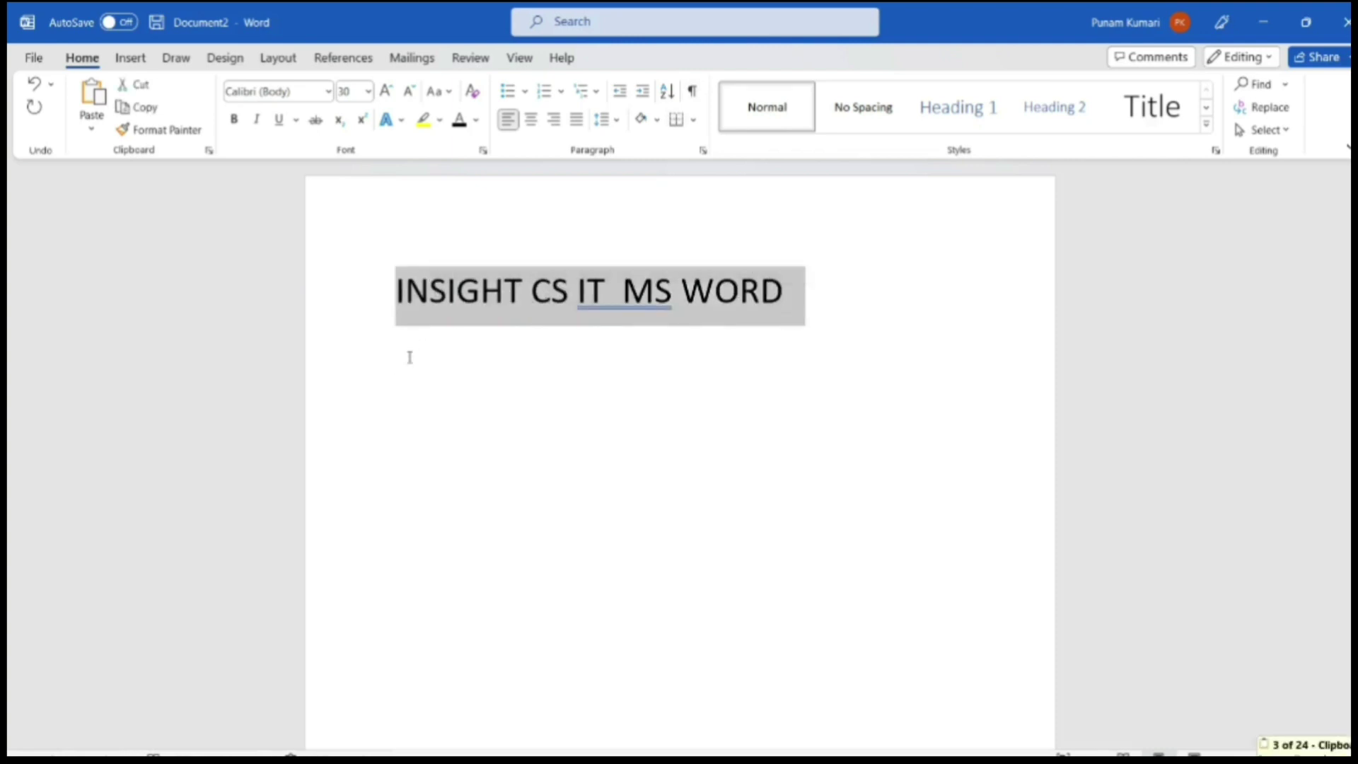
left_click(410, 357)
key("ctrl+v")
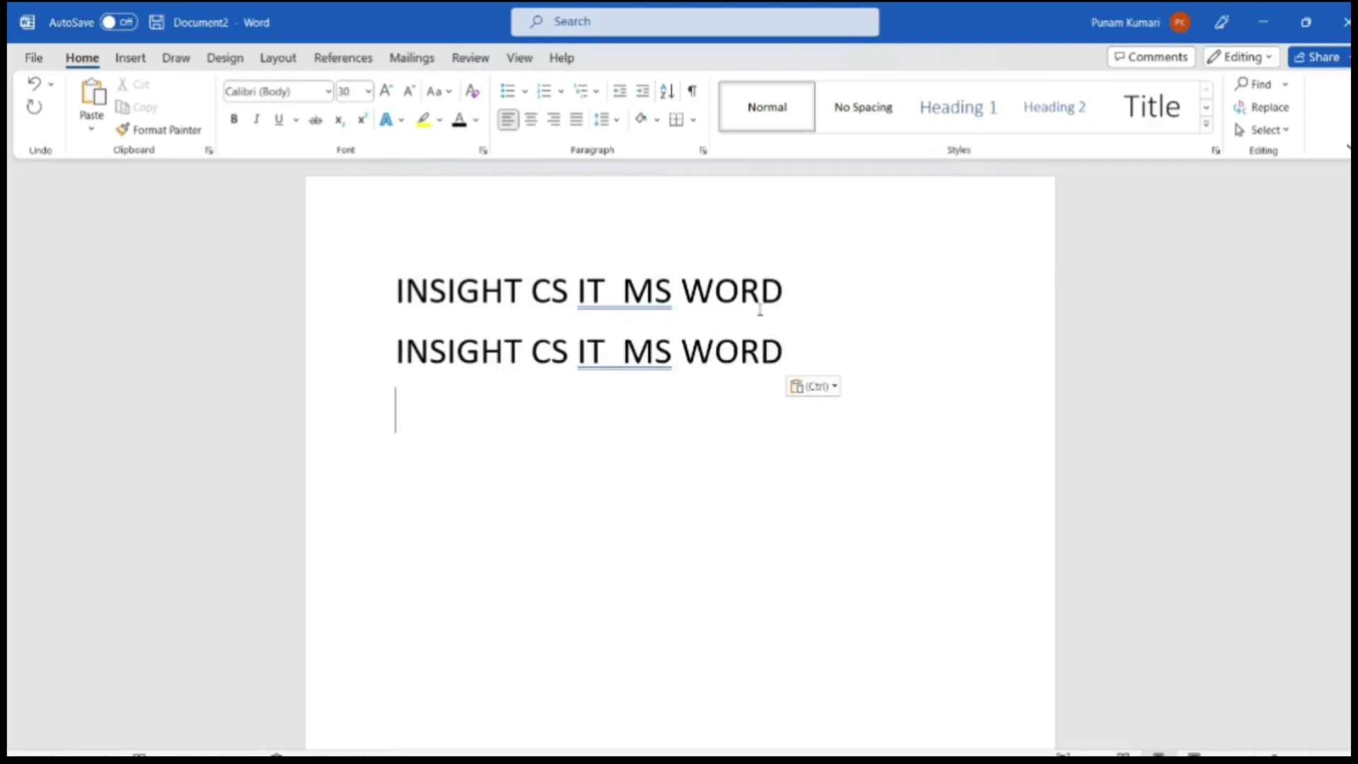
Show the paragraph and space marks again with the caret in line 2
double_click(393, 283)
left_click_drag(520, 297, 782, 353)
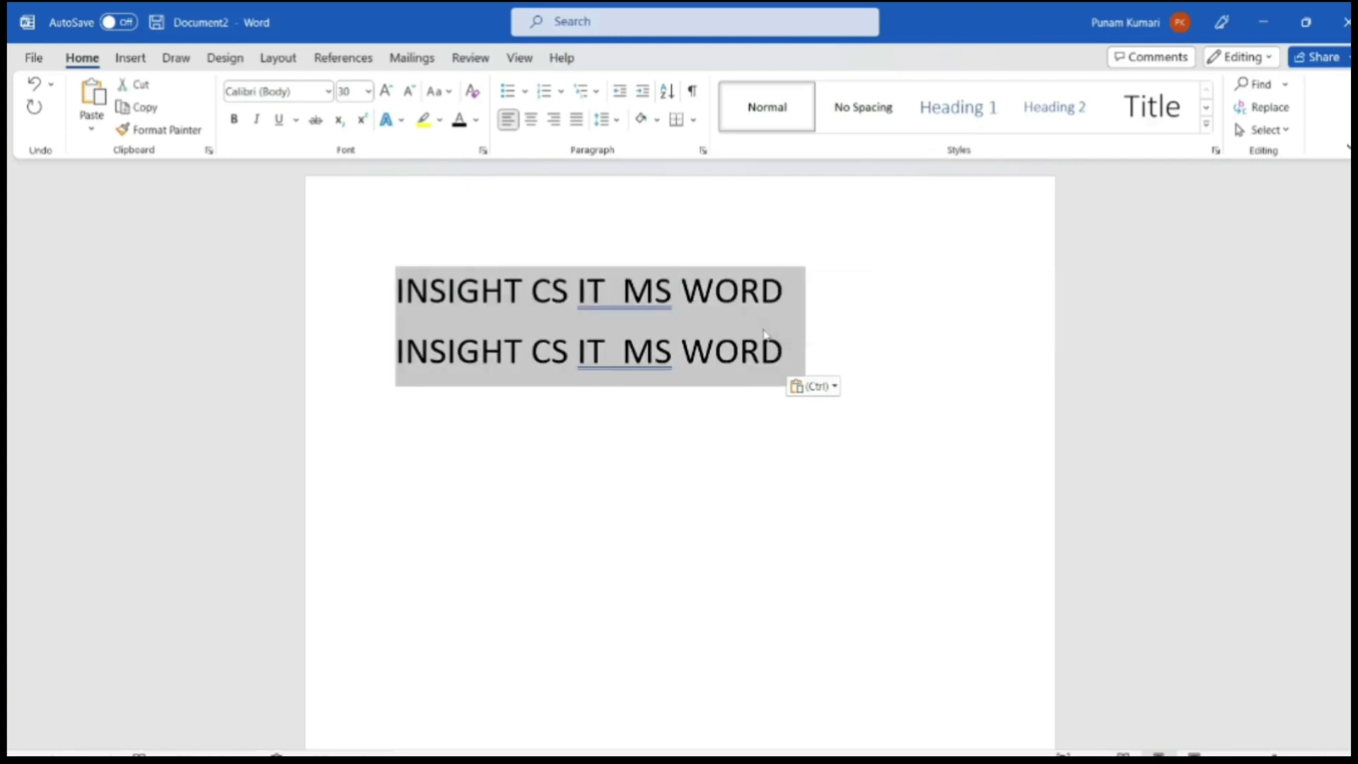
left_click(763, 334)
left_click(692, 92)
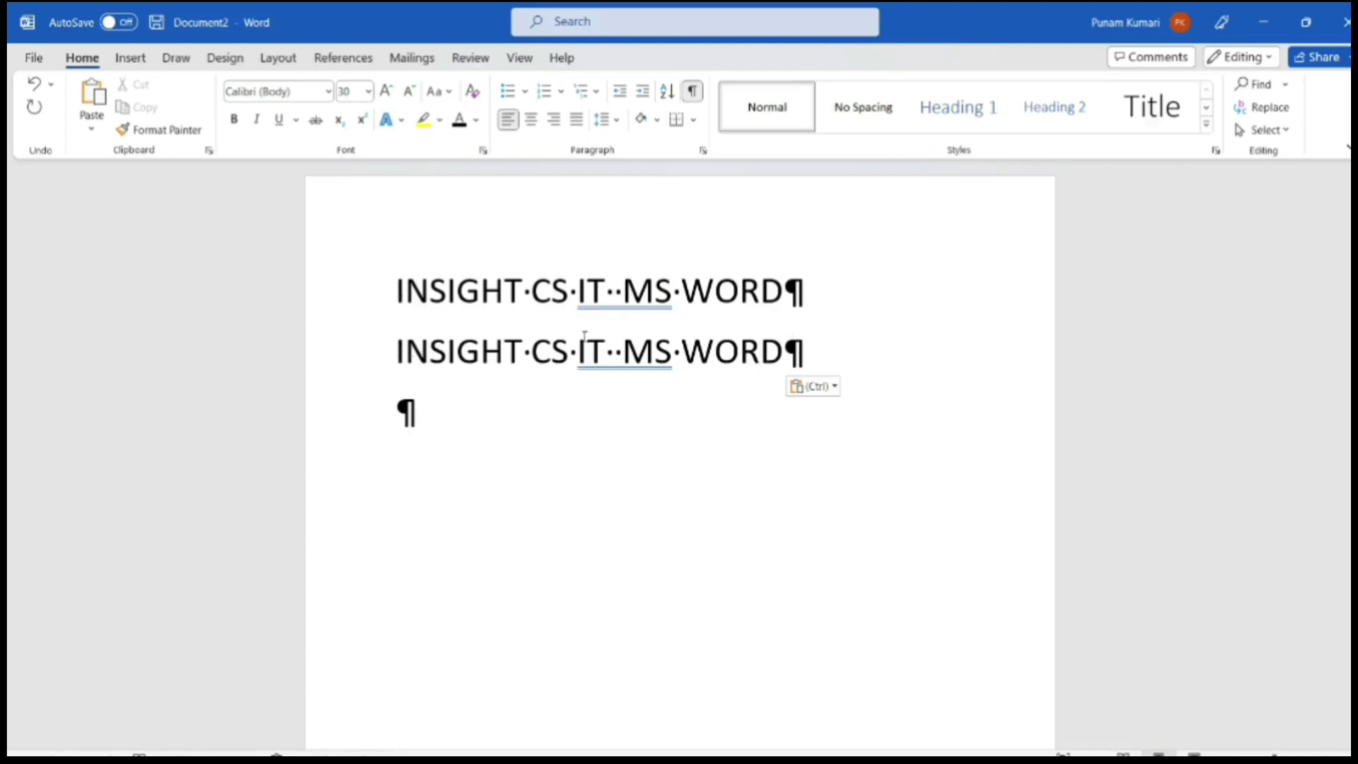
Remove the empty paragraph below the second title line and hide formatting marks
left_click_drag(397, 351, 772, 350)
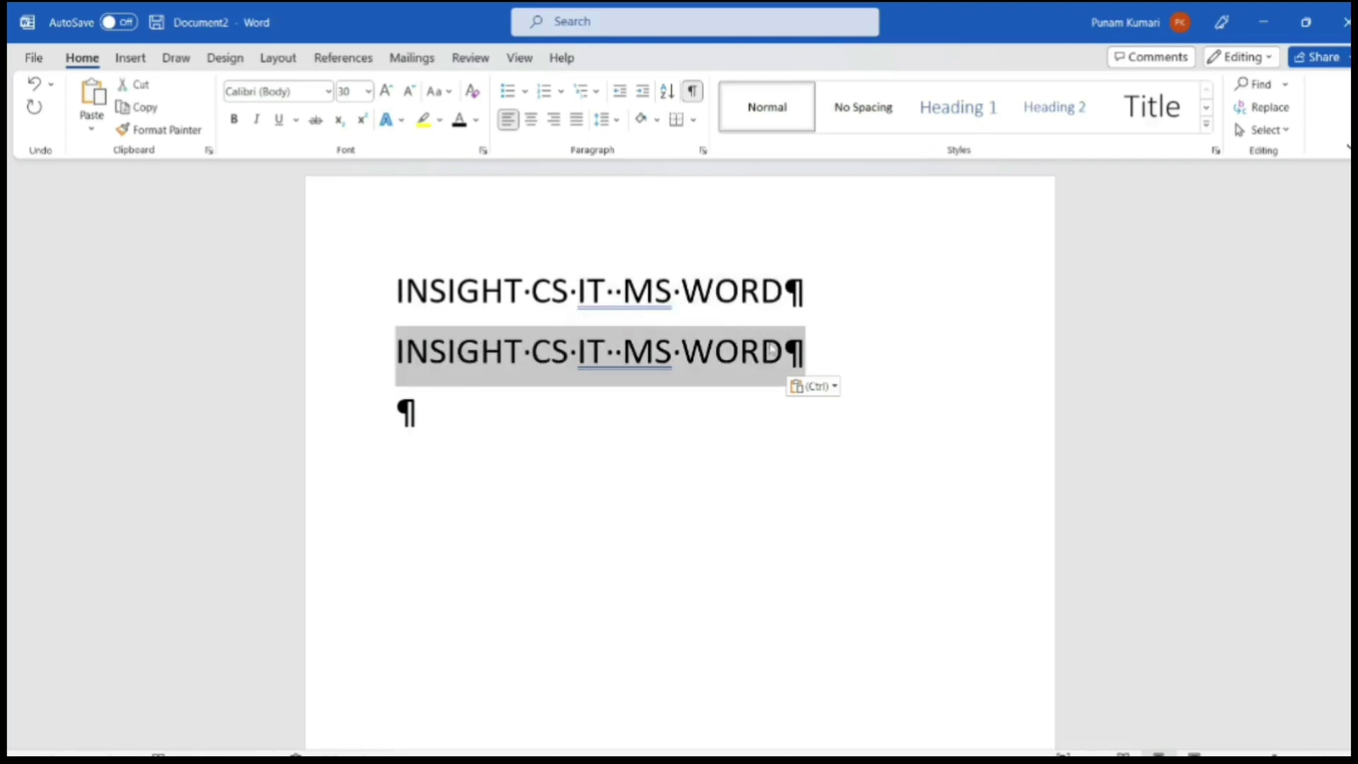
left_click(804, 364)
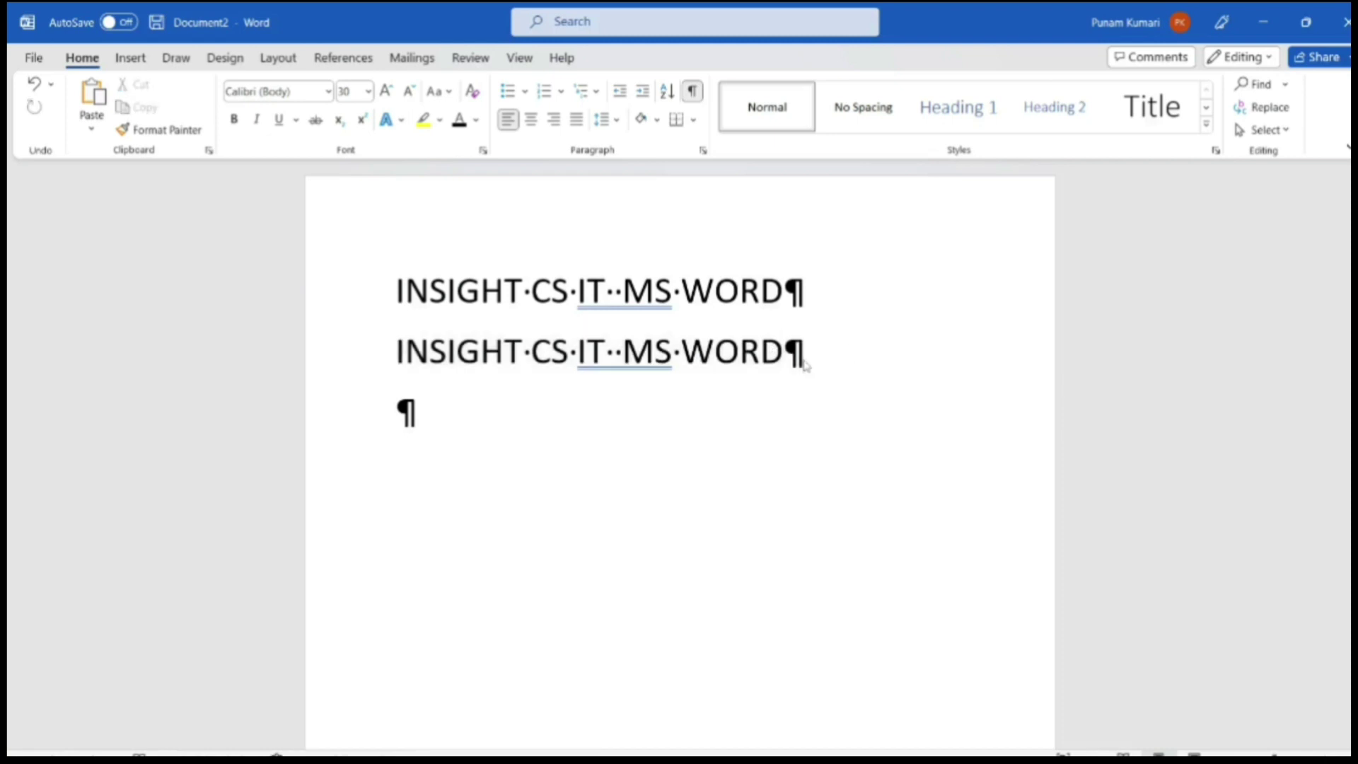
key("Return")
key("BackSpace")
key("BackSpace")
left_click(693, 91)
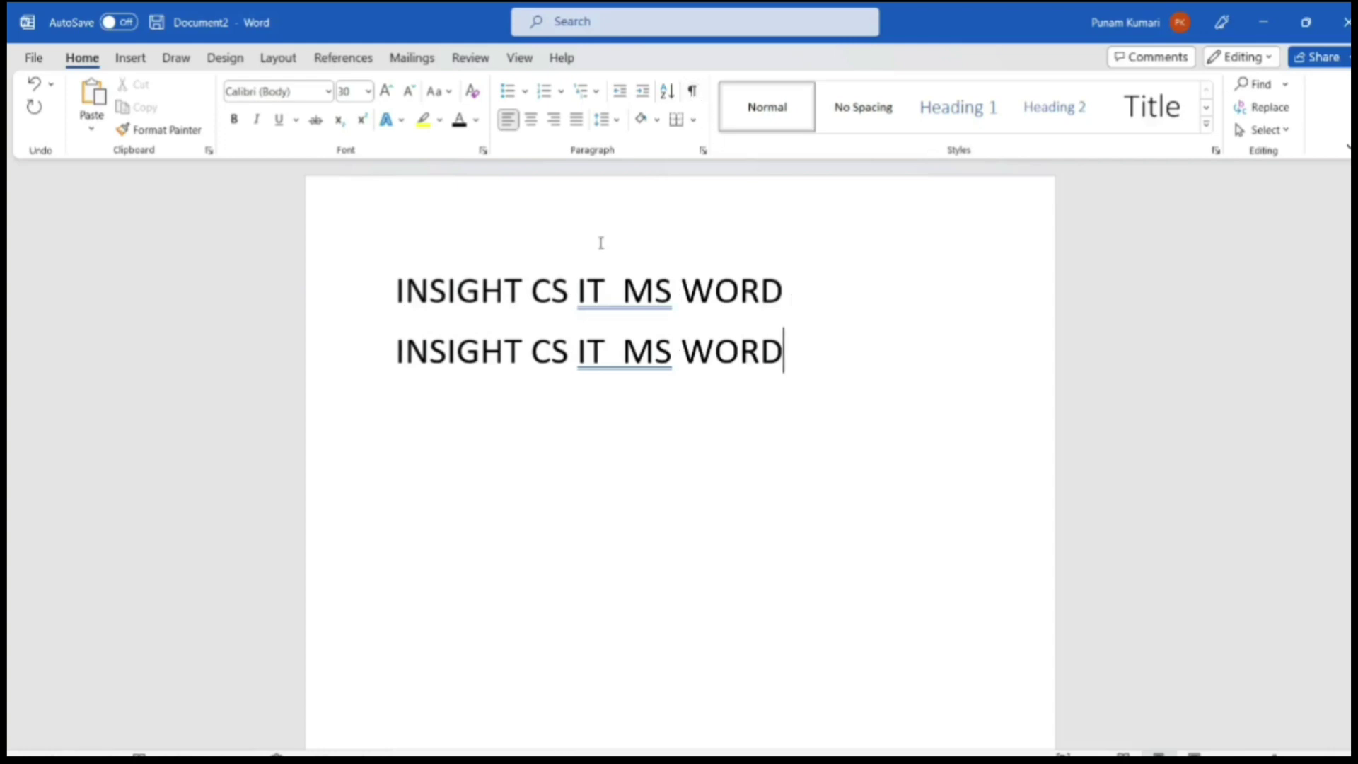
Insert V after INS so line 2 reads INSVIGHT, then select that line
left_click(446, 471)
type("V")
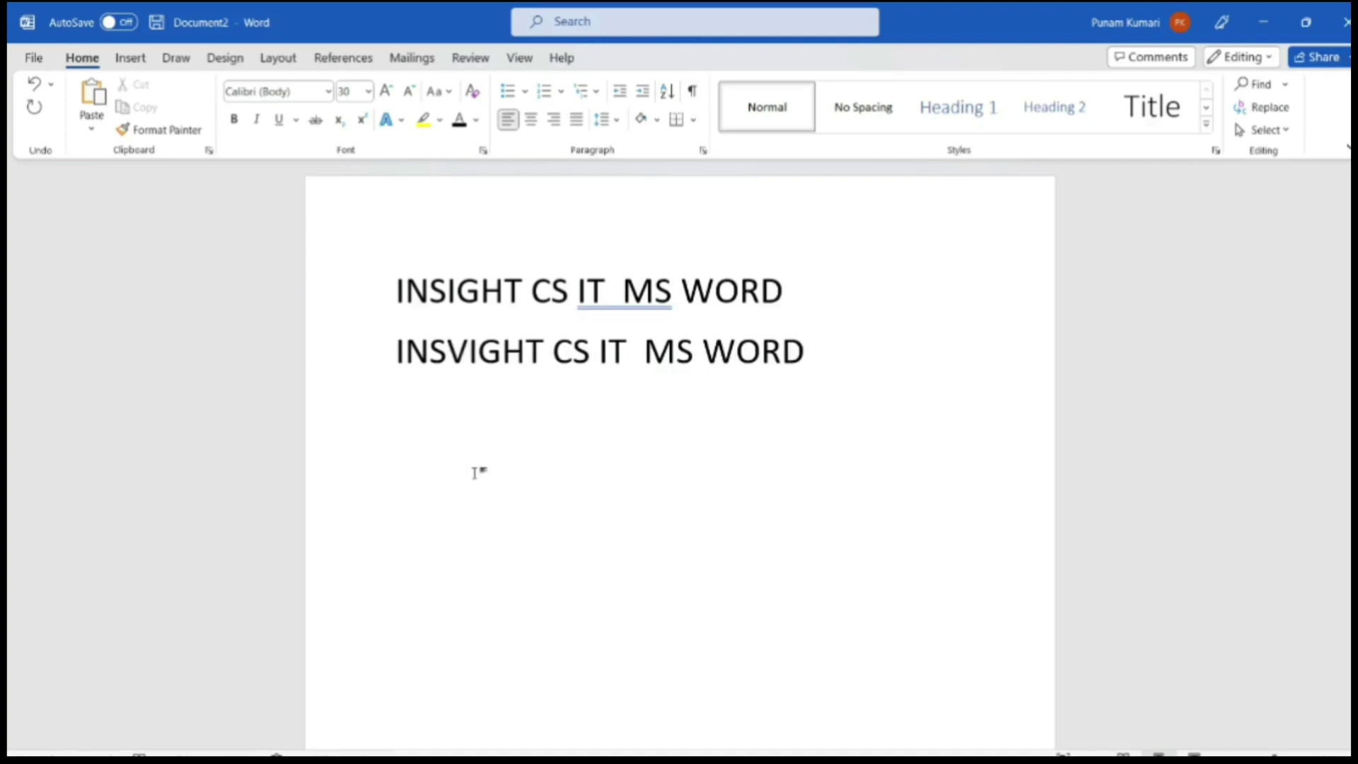
left_click(644, 351)
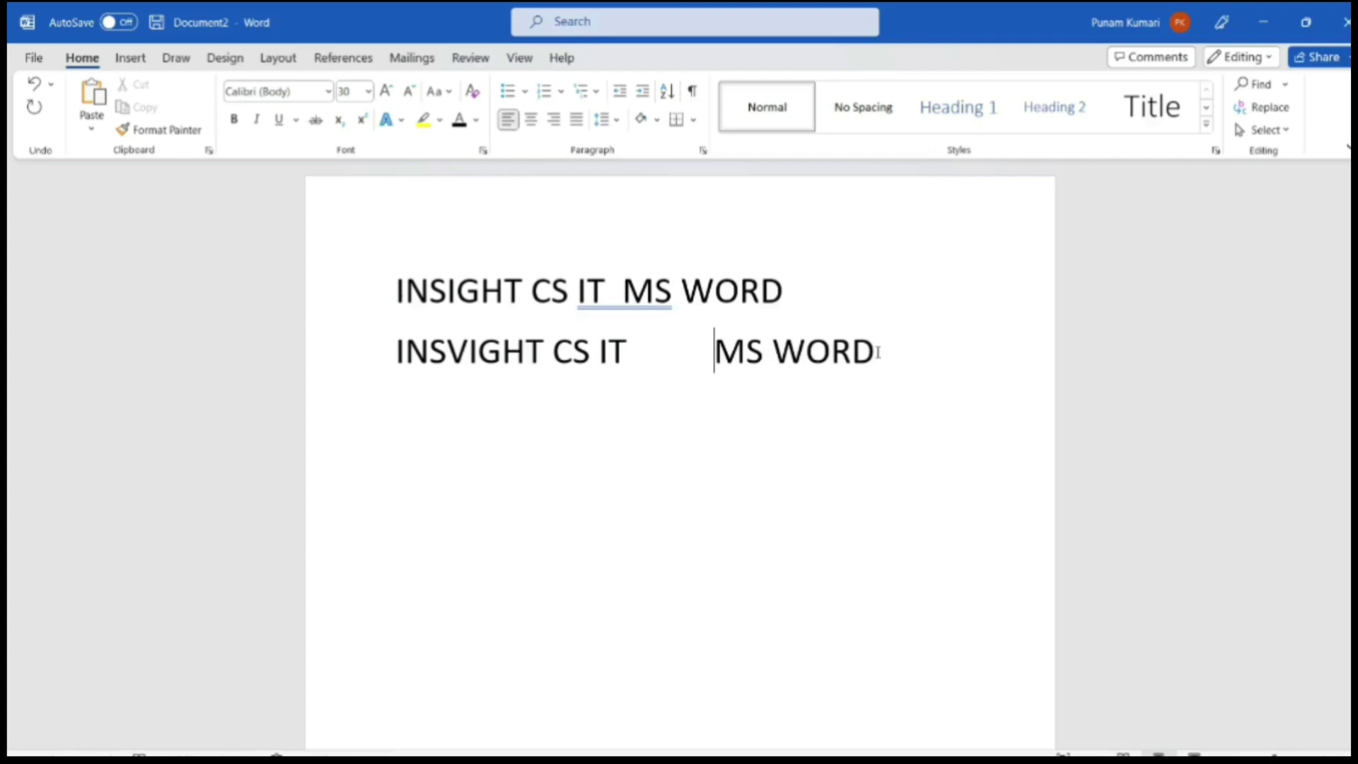
left_click_drag(892, 352, 408, 346)
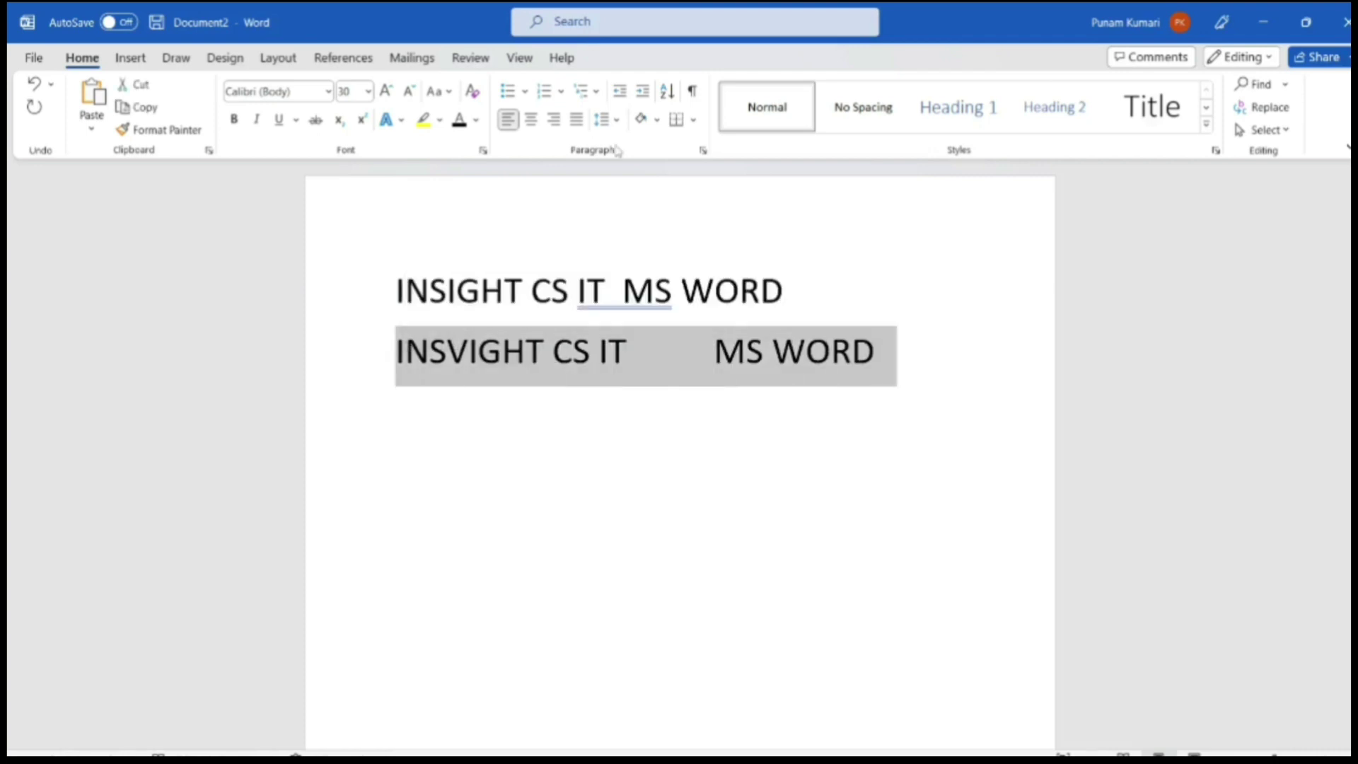
Show formatting marks to reveal the tab gaps, browse the styles, then hide the marks
left_click(691, 92)
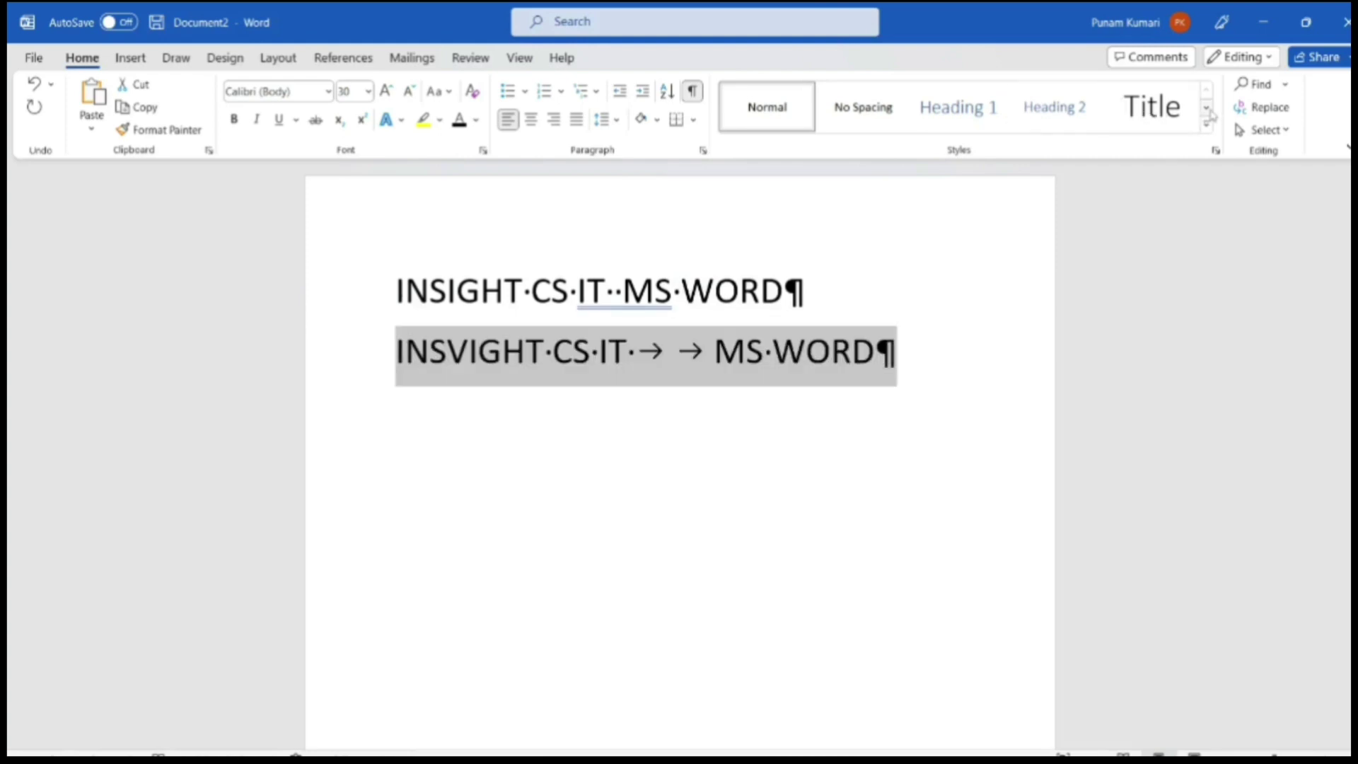
left_click(1206, 107)
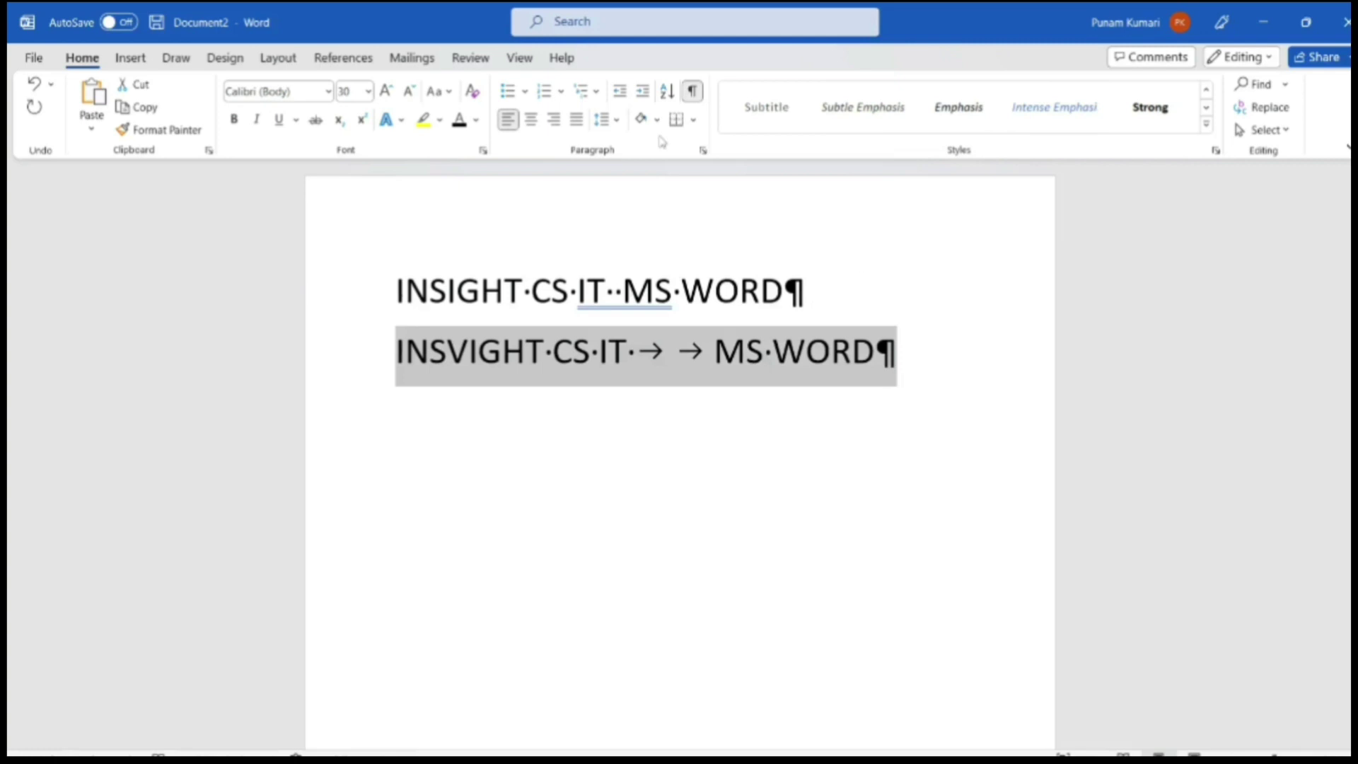
left_click(693, 90)
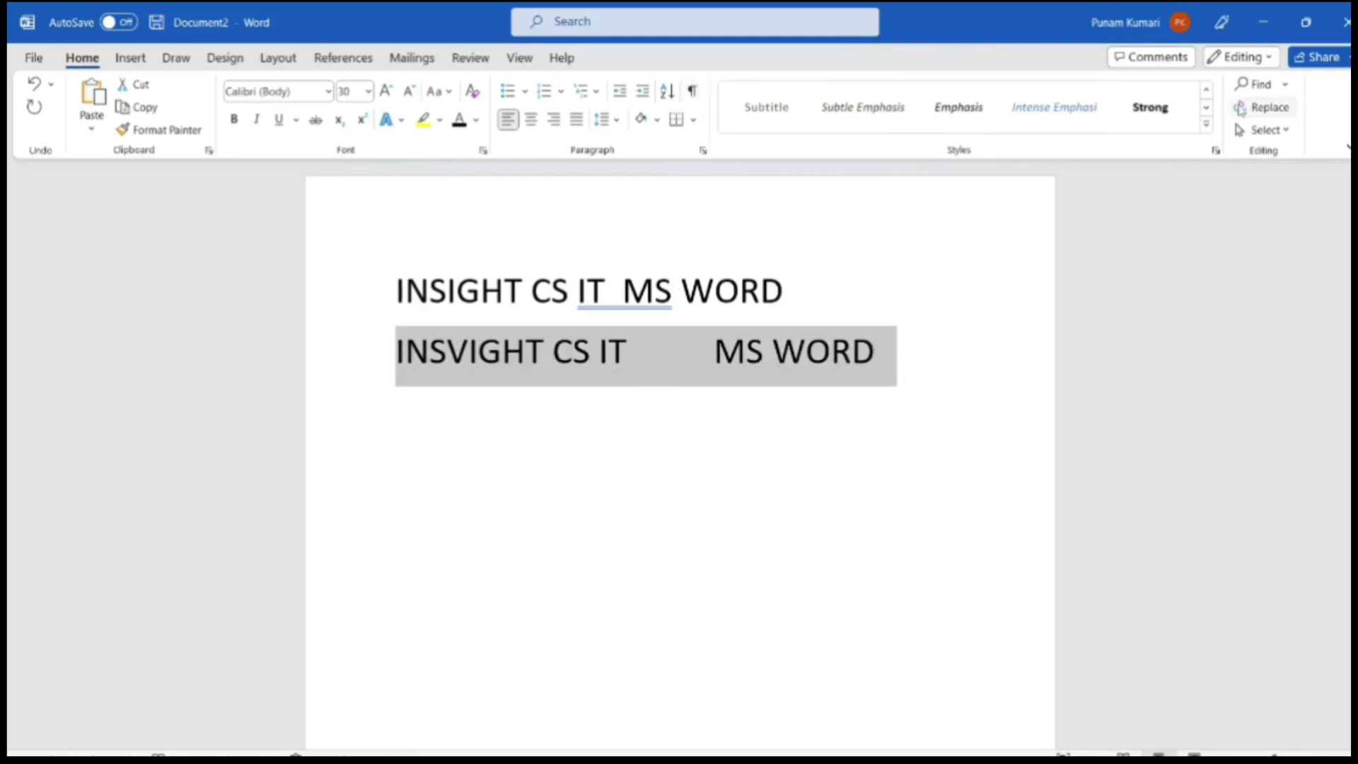
left_click(1284, 85)
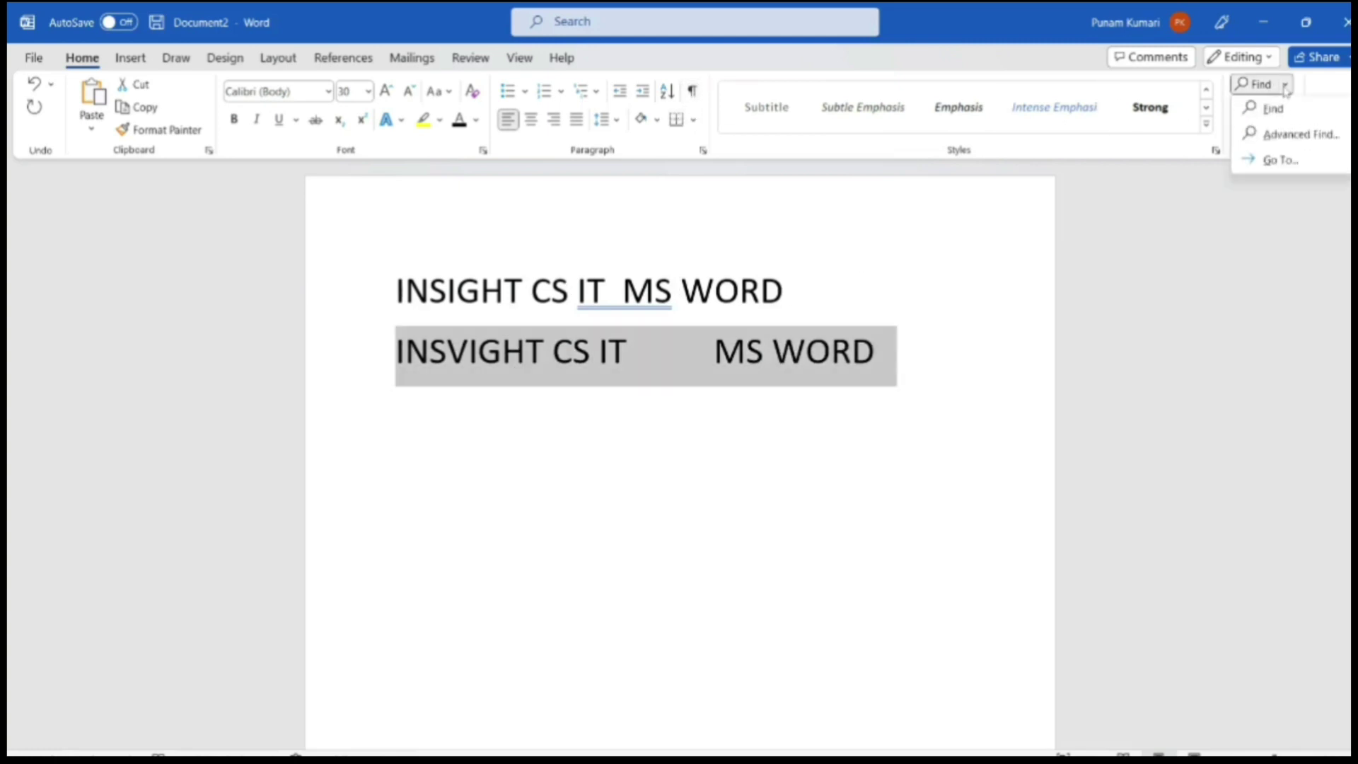
Delete the second title line and search the Navigation pane for 'it', then clear the search
left_click(1272, 109)
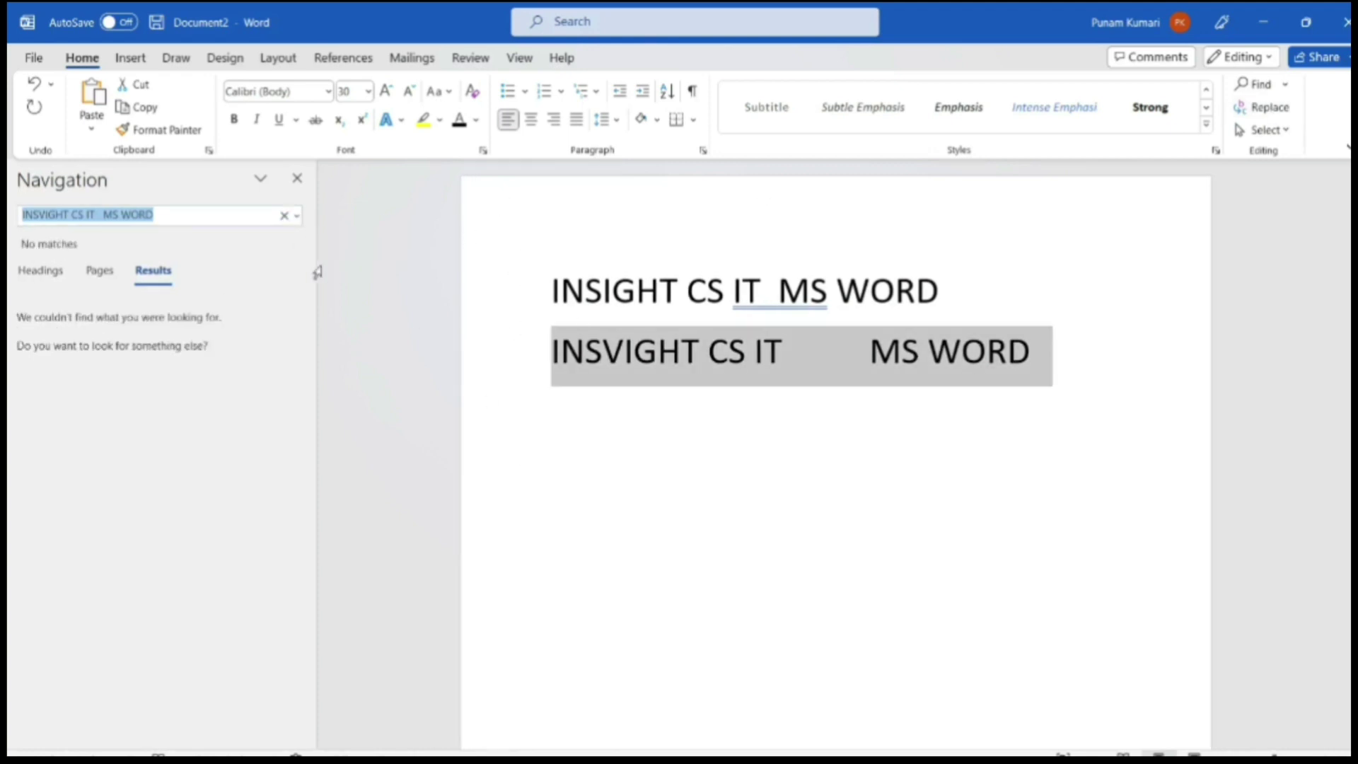
left_click(283, 215)
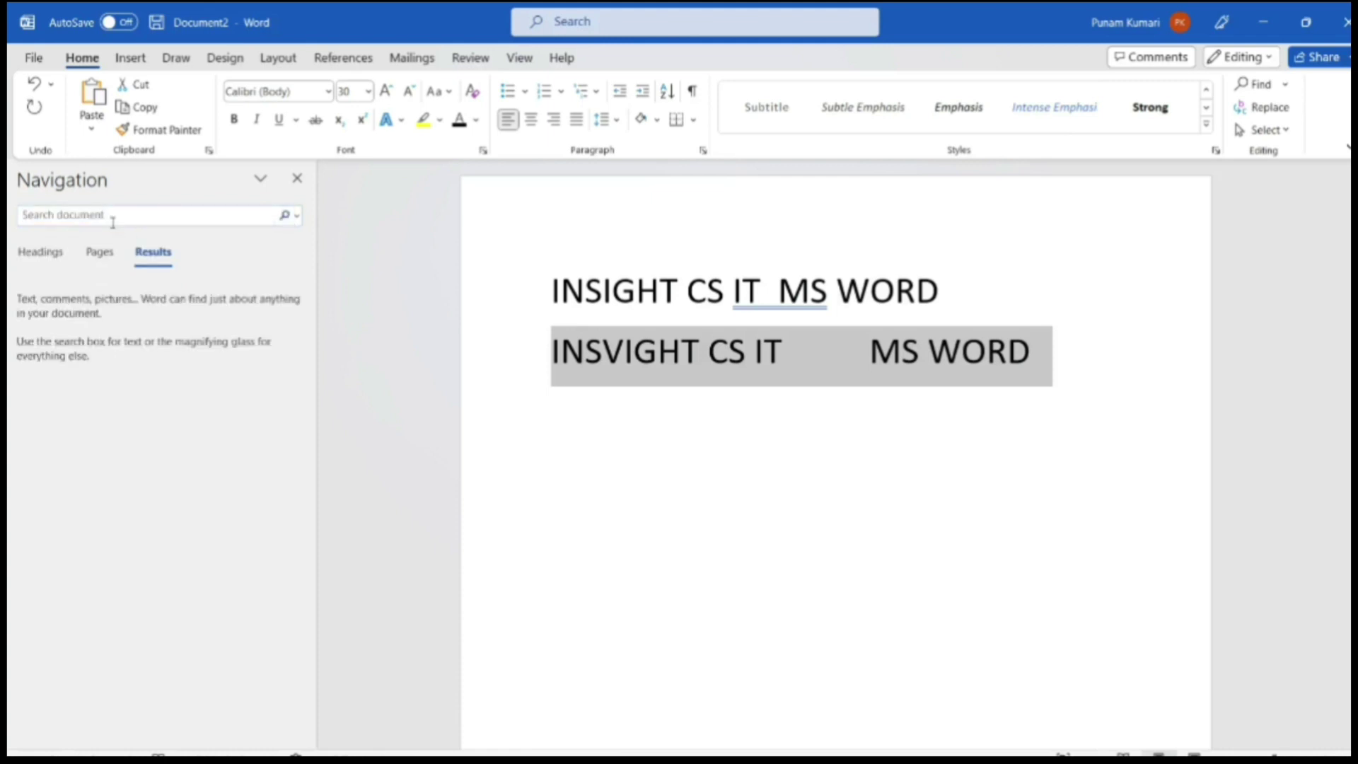
key("BackSpace")
type("IT")
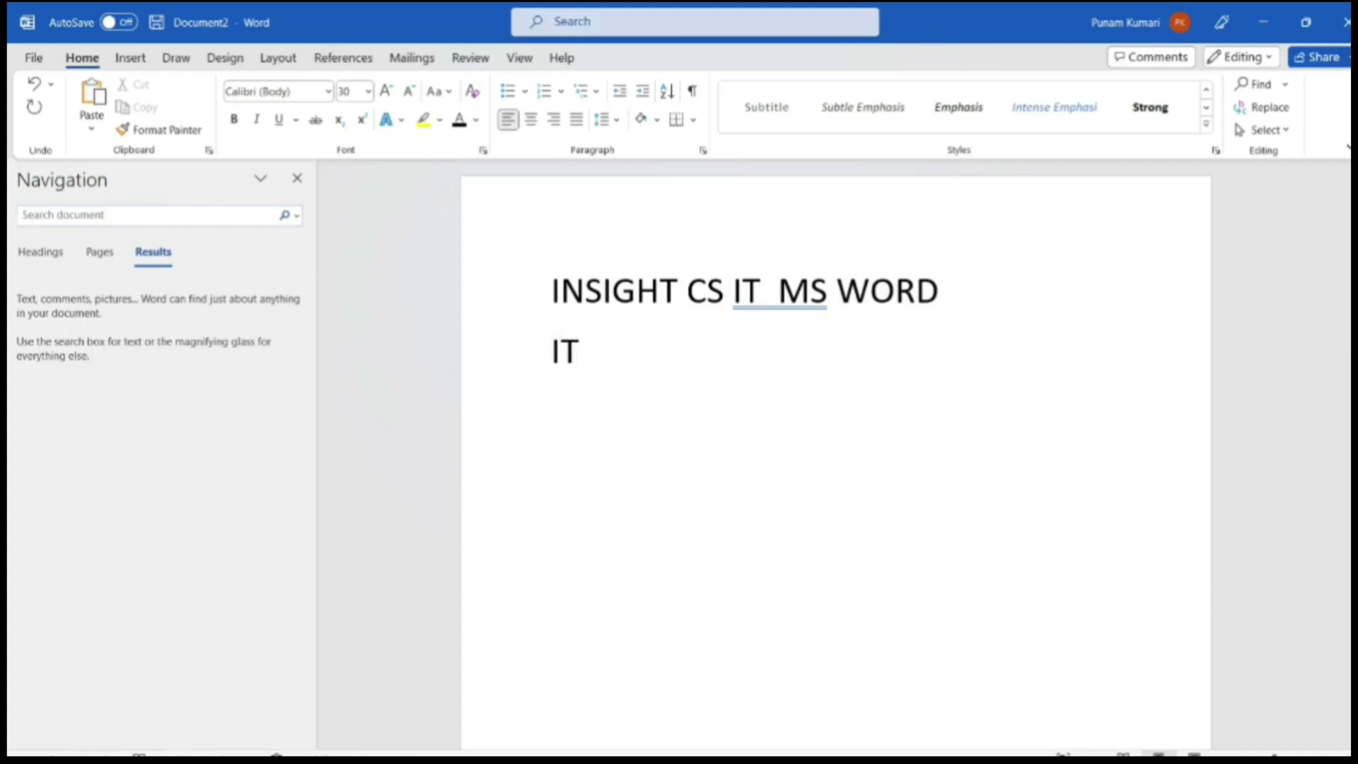
key("BackSpace")
key("BackSpace")
left_click(67, 215)
type("it")
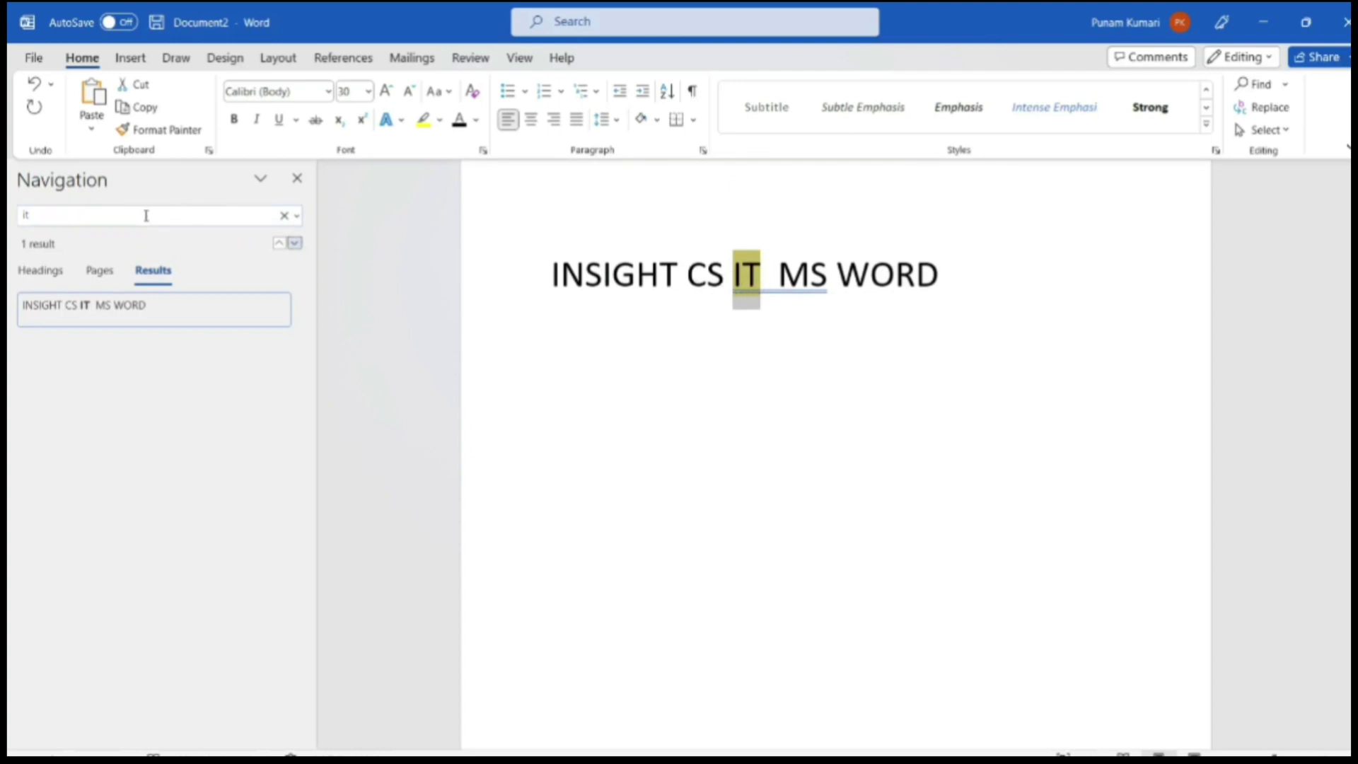
left_click(283, 215)
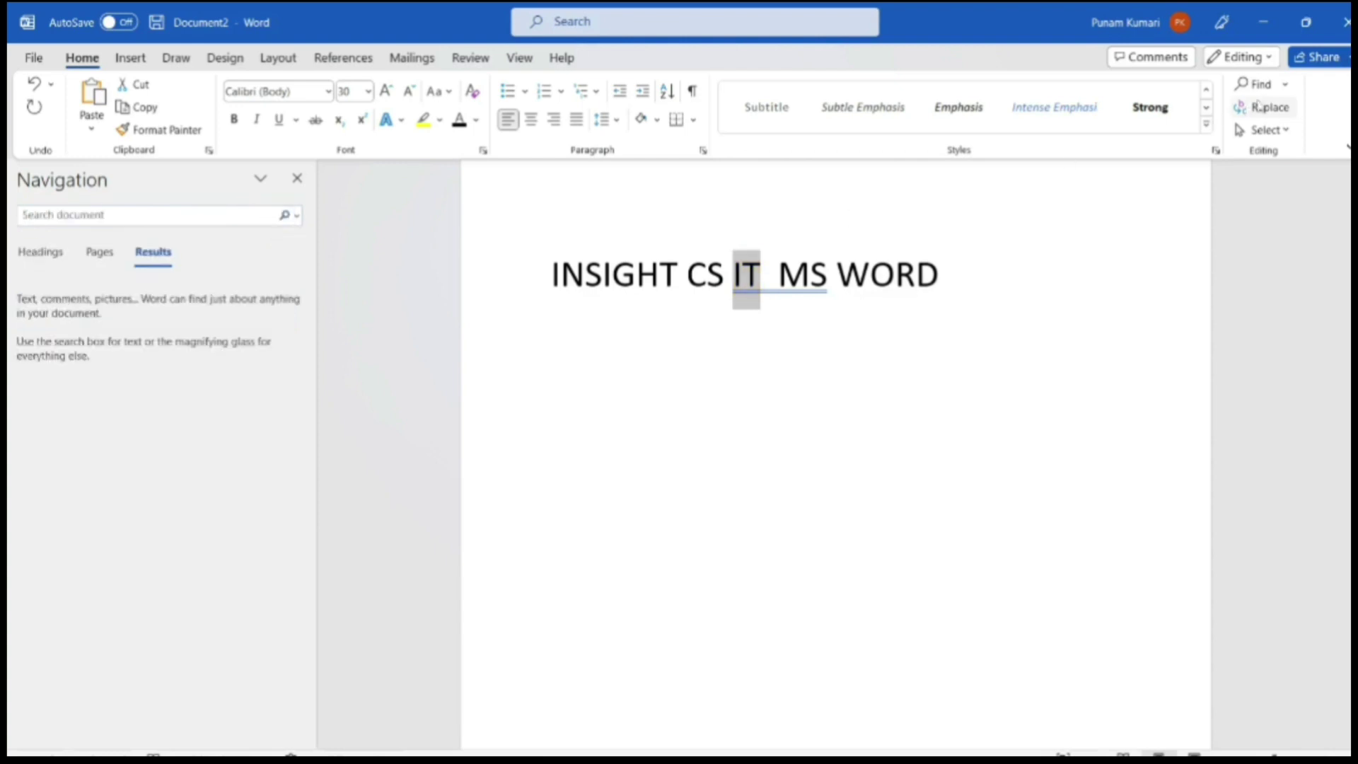
Use Find and Replace to replace every 'IT' with 'Word', accepting both confirmation prompts
left_click(1264, 108)
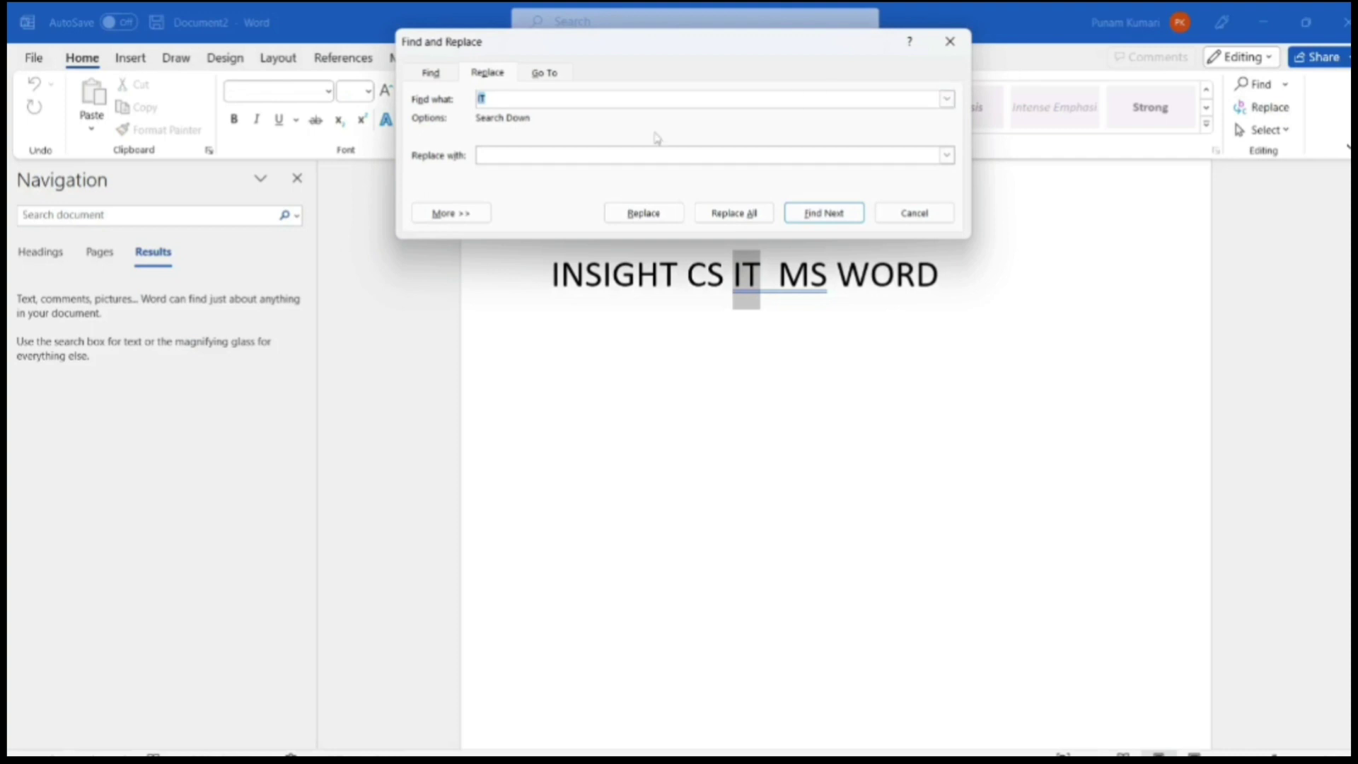
left_click(494, 152)
type("Word")
left_click(759, 215)
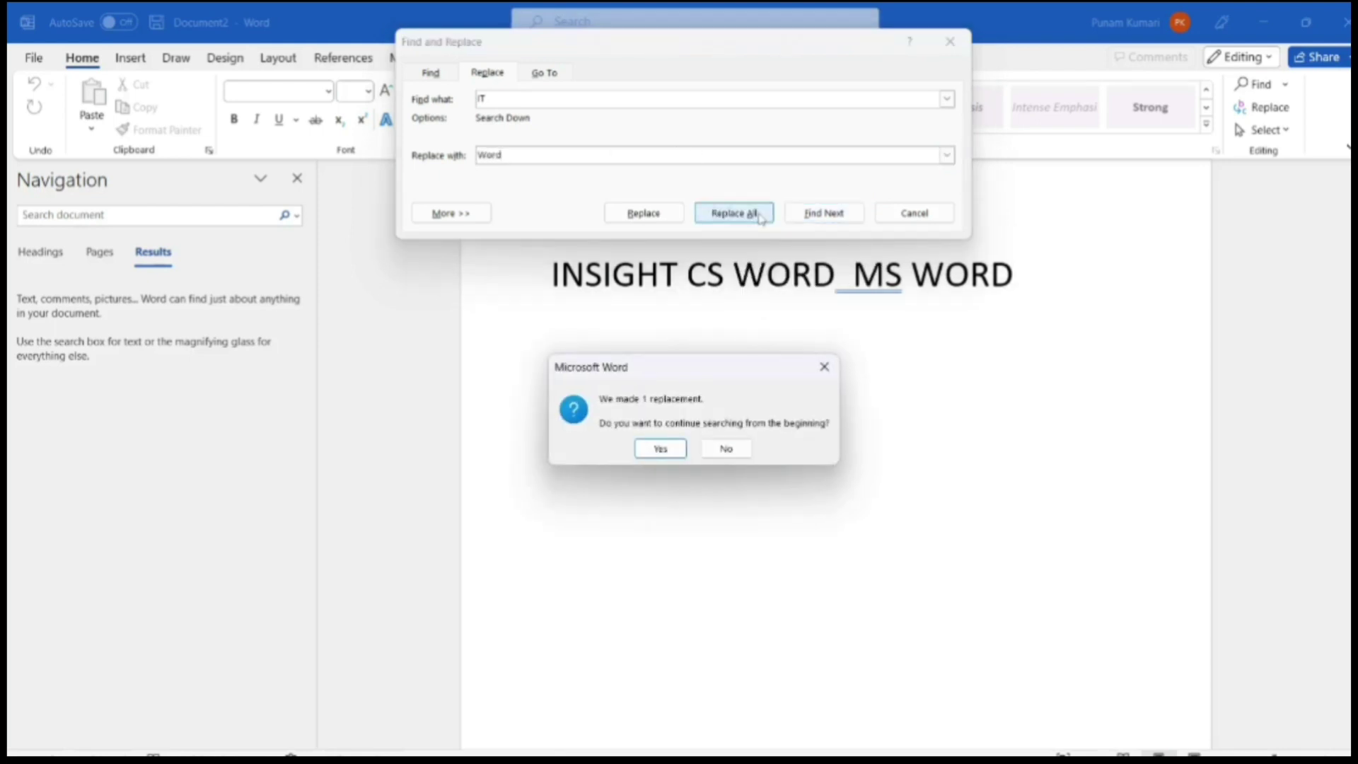
left_click(668, 452)
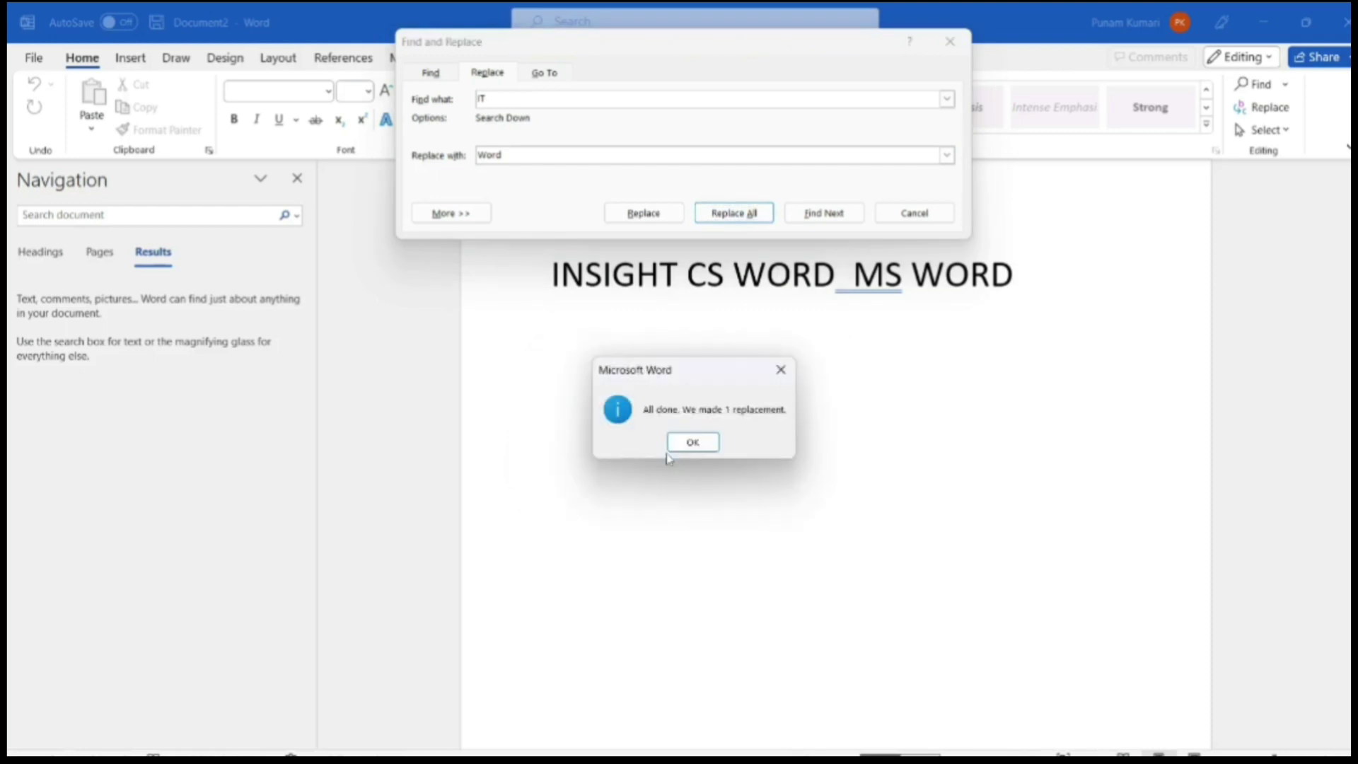
left_click(691, 441)
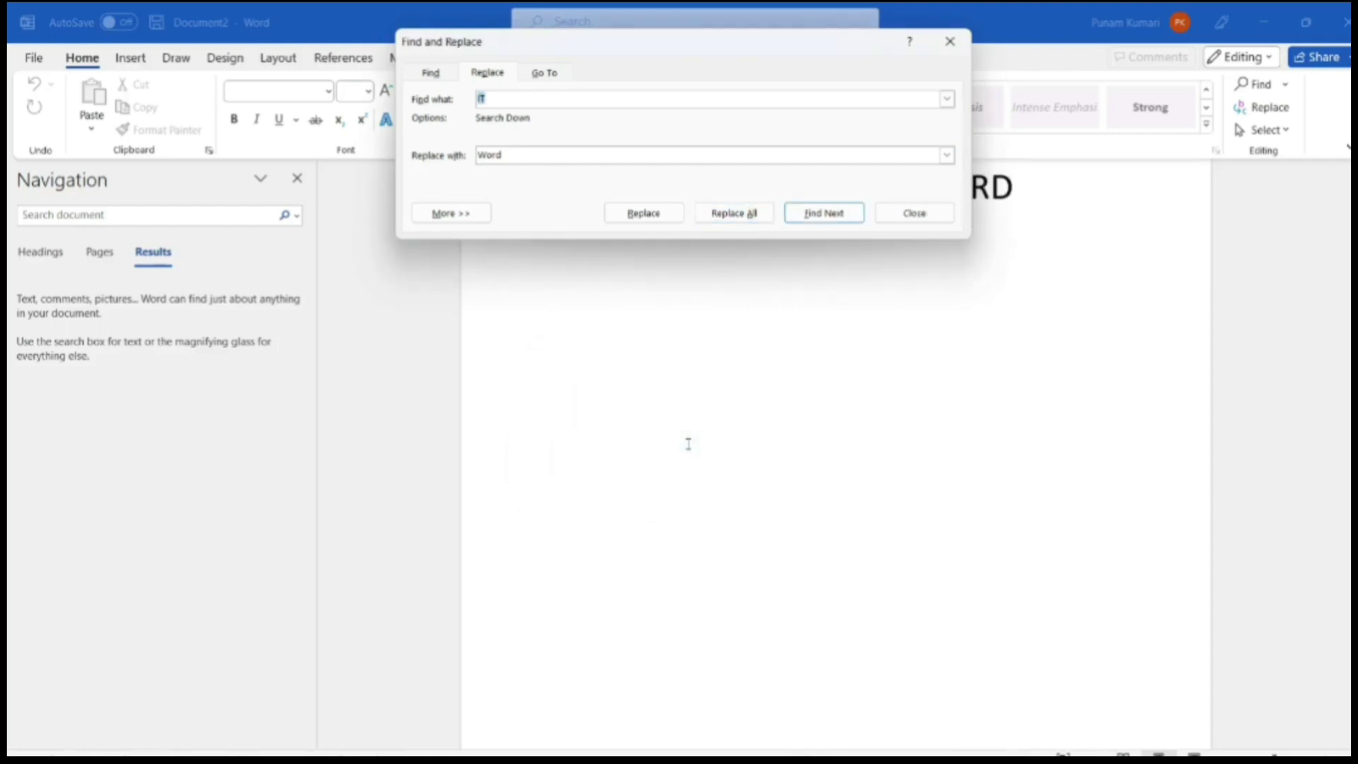
left_click(950, 42)
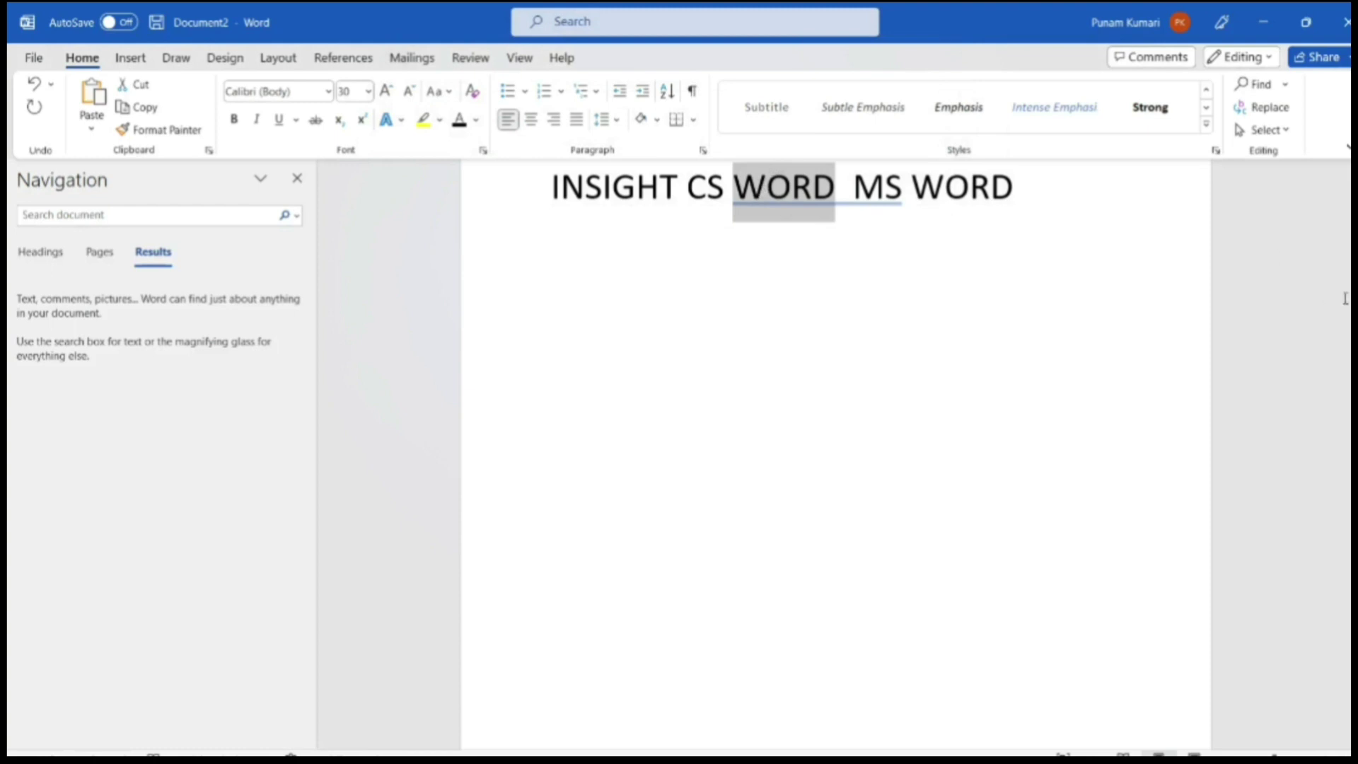
scroll(1345, 276, "up", 2)
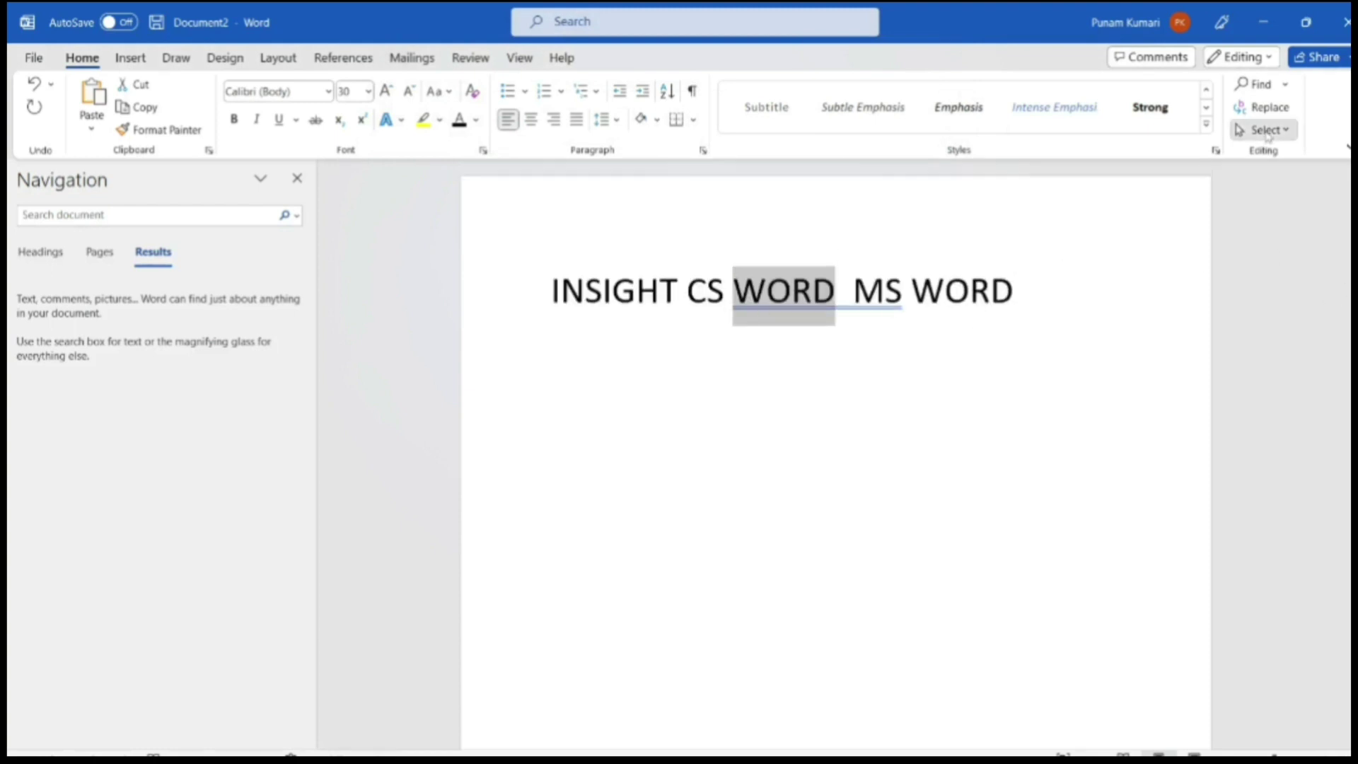
left_click(1266, 129)
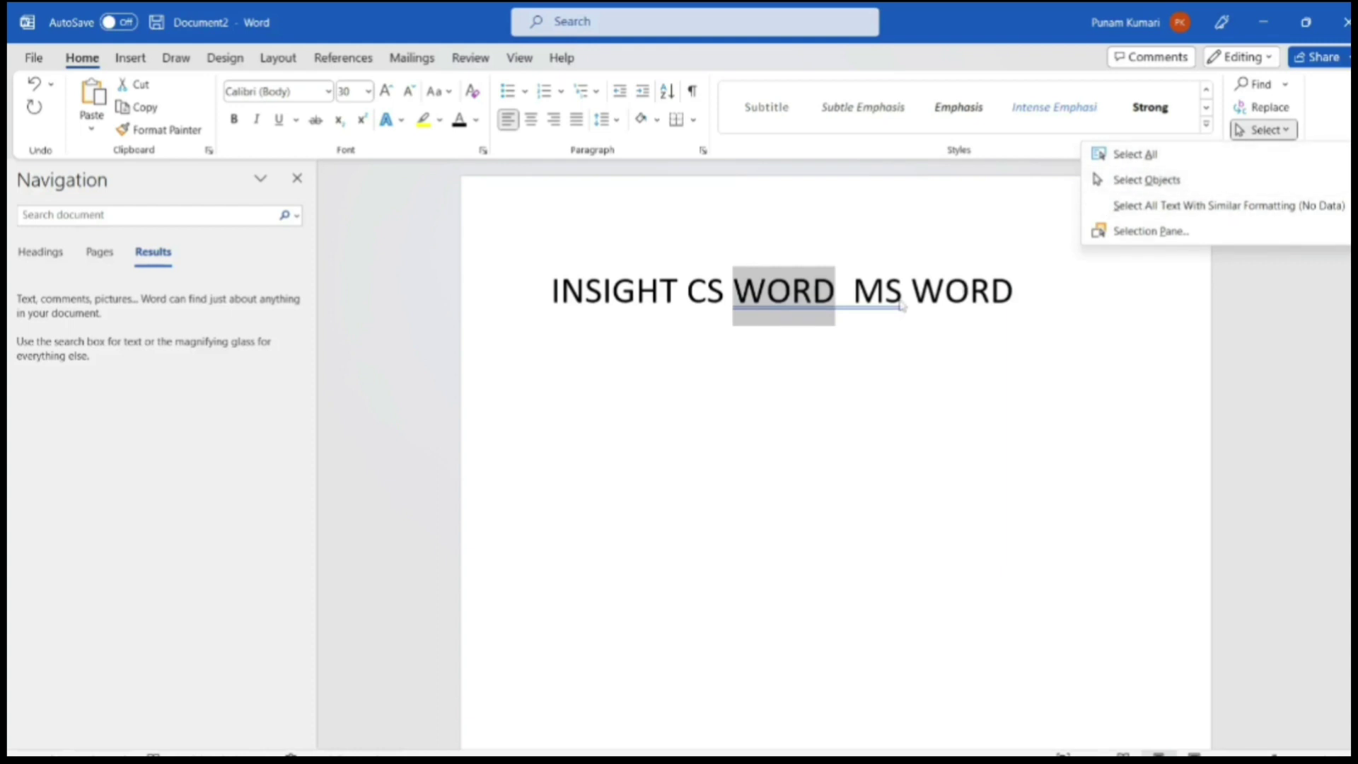
left_click(929, 322)
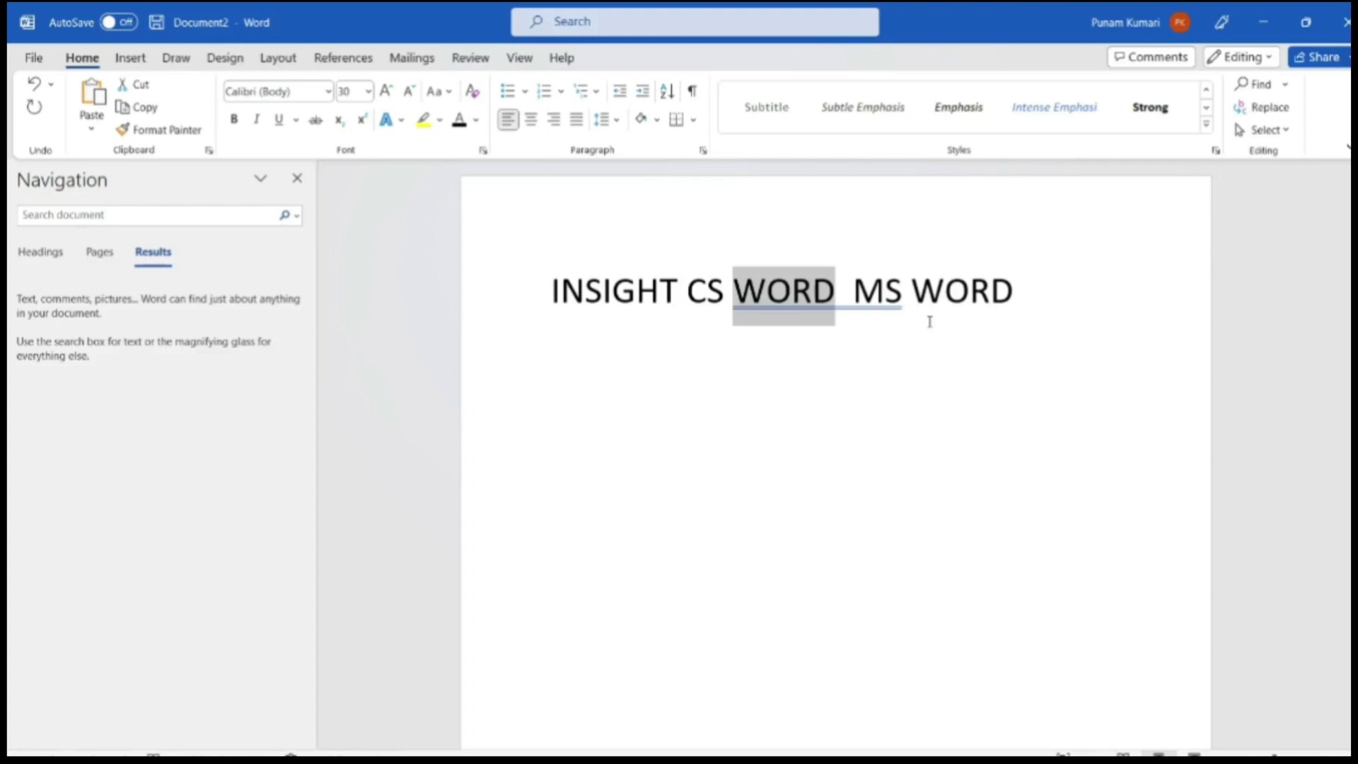